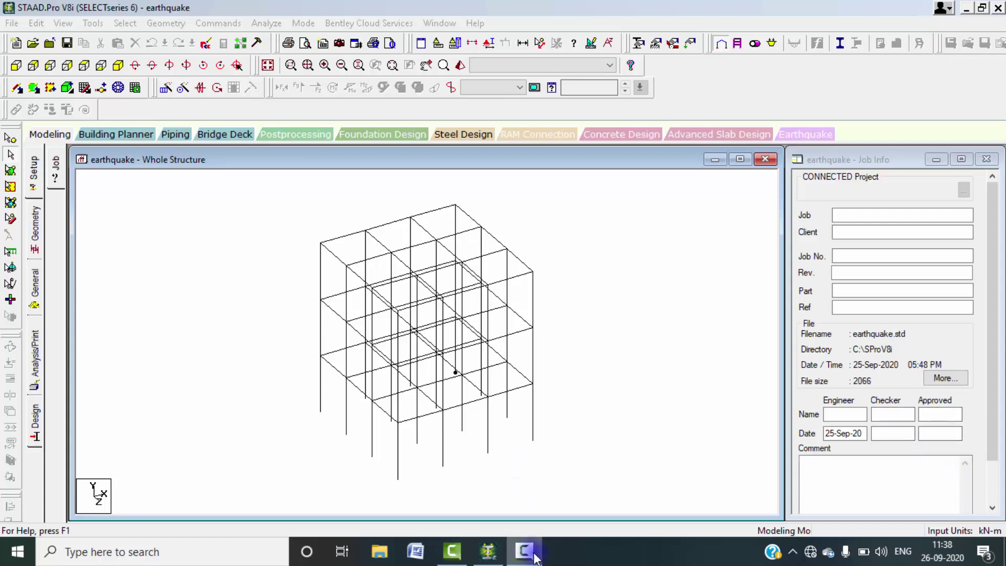
{"action": "left_click", "coordinate": [534, 554]}
{"action": "left_click", "coordinate": [936, 481]}
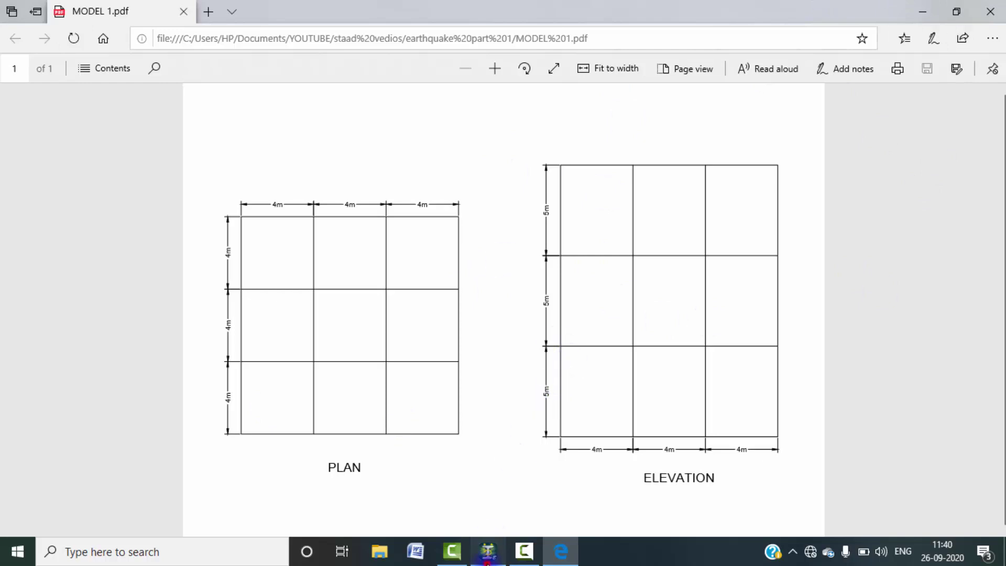
Step: Switch from the plan and elevation PDF to STAAD.Pro and rotate the whole frame to examine it from all sides
{"action": "left_click", "coordinate": [488, 551]}
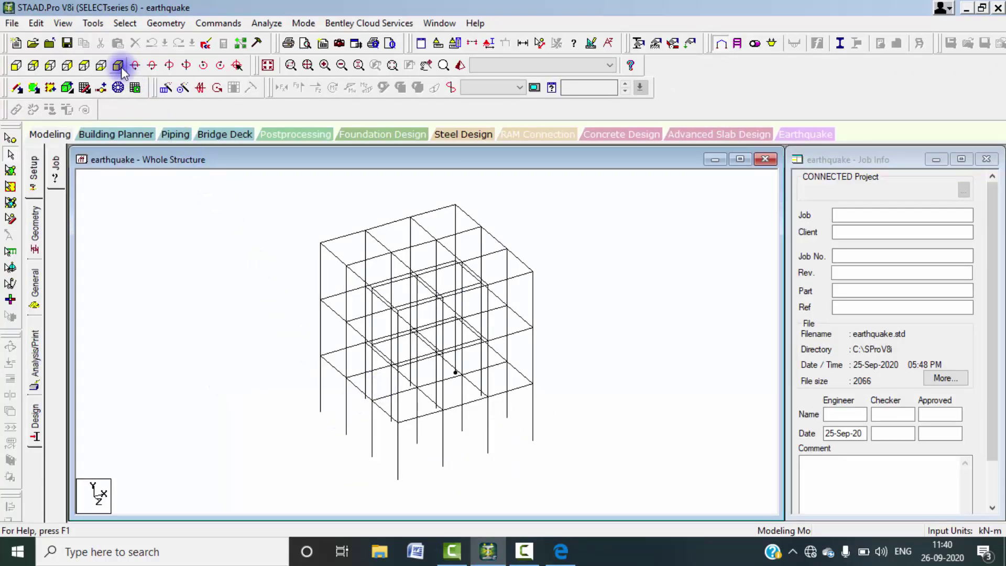
{"action": "left_click", "coordinate": [186, 65]}
{"action": "left_click", "coordinate": [187, 65]}
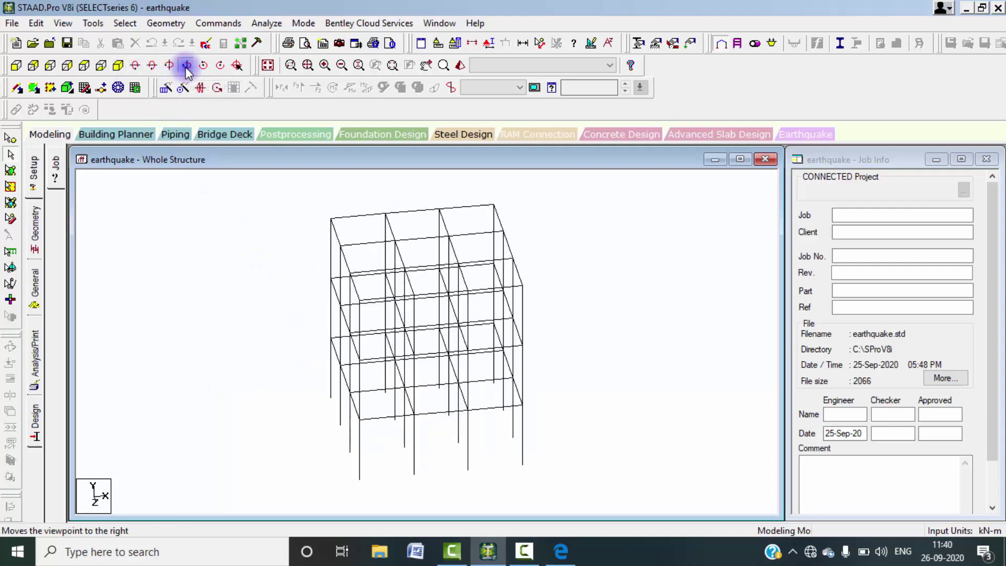
{"action": "left_click", "coordinate": [187, 70]}
{"action": "left_click", "coordinate": [187, 70]}
{"action": "left_click", "coordinate": [187, 71]}
{"action": "left_click", "coordinate": [186, 71]}
{"action": "left_click", "coordinate": [186, 70]}
{"action": "left_click", "coordinate": [187, 70]}
{"action": "left_click", "coordinate": [187, 71]}
{"action": "left_click", "coordinate": [187, 70]}
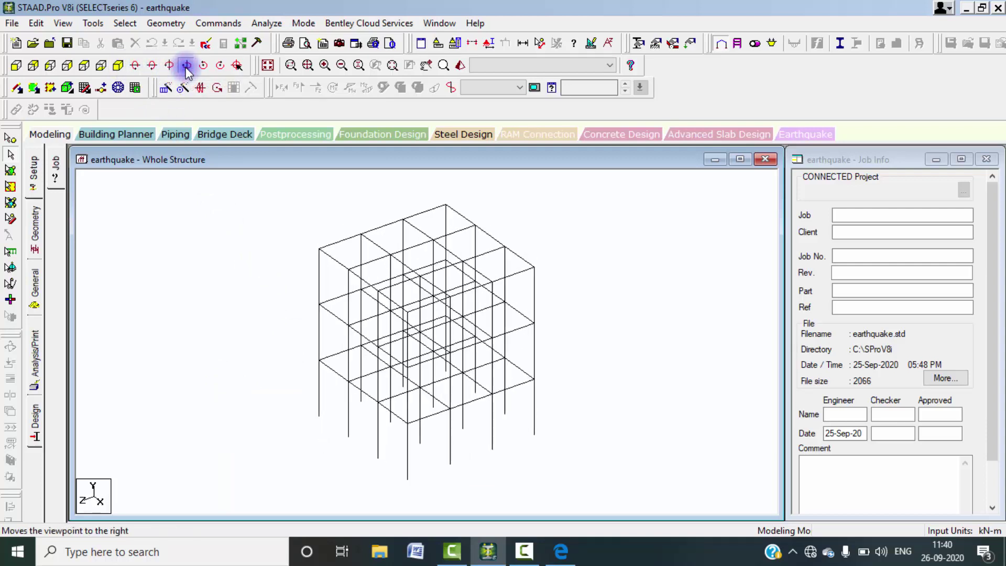
{"action": "left_click", "coordinate": [186, 65]}
{"action": "left_click", "coordinate": [187, 65]}
{"action": "left_click", "coordinate": [187, 65]}
{"action": "left_click", "coordinate": [187, 65]}
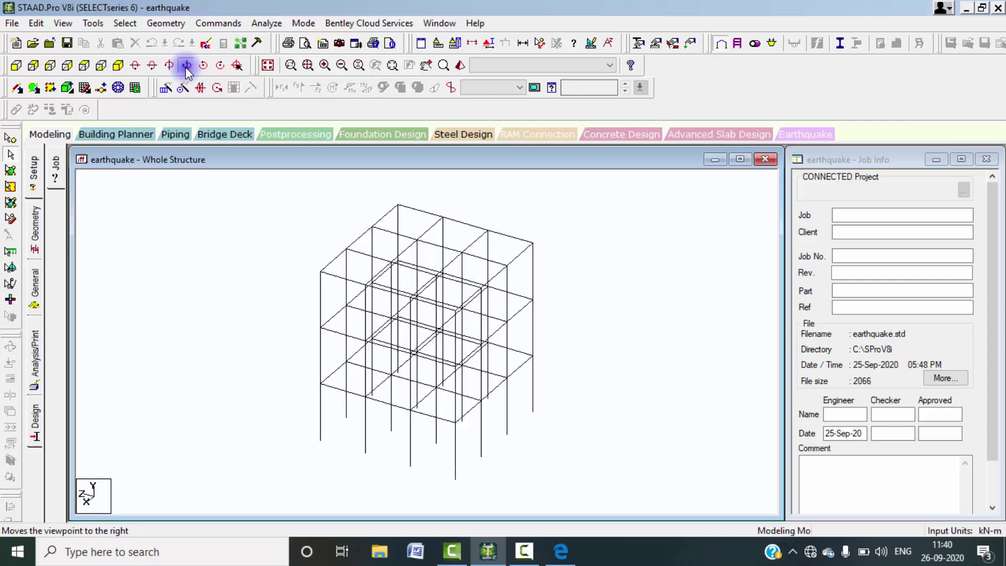
{"action": "left_click", "coordinate": [187, 66]}
{"action": "left_click", "coordinate": [187, 66]}
{"action": "left_click", "coordinate": [186, 66]}
{"action": "left_click", "coordinate": [187, 66]}
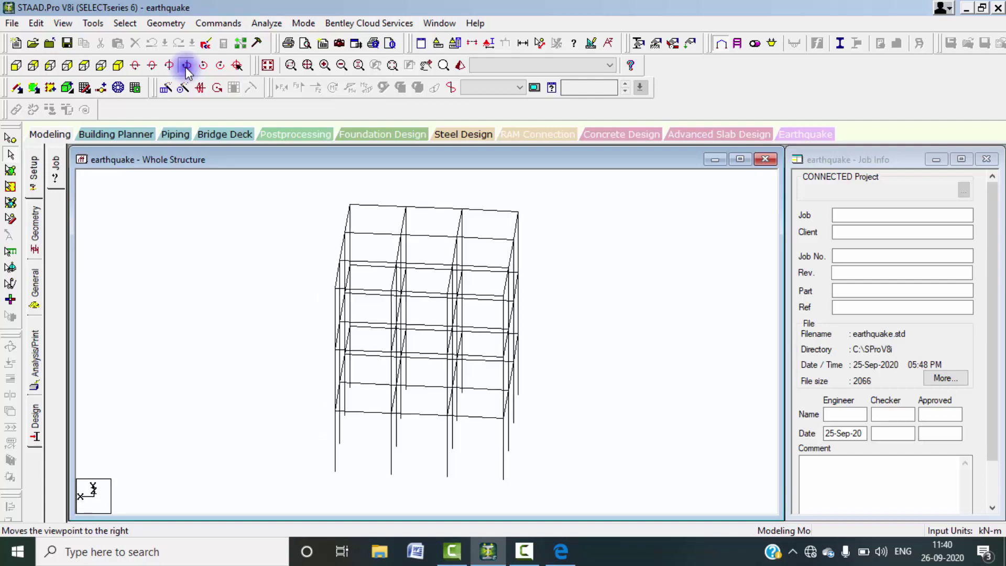
{"action": "left_click", "coordinate": [187, 66]}
{"action": "left_click", "coordinate": [187, 66]}
{"action": "left_click", "coordinate": [187, 66]}
{"action": "left_click", "coordinate": [186, 66]}
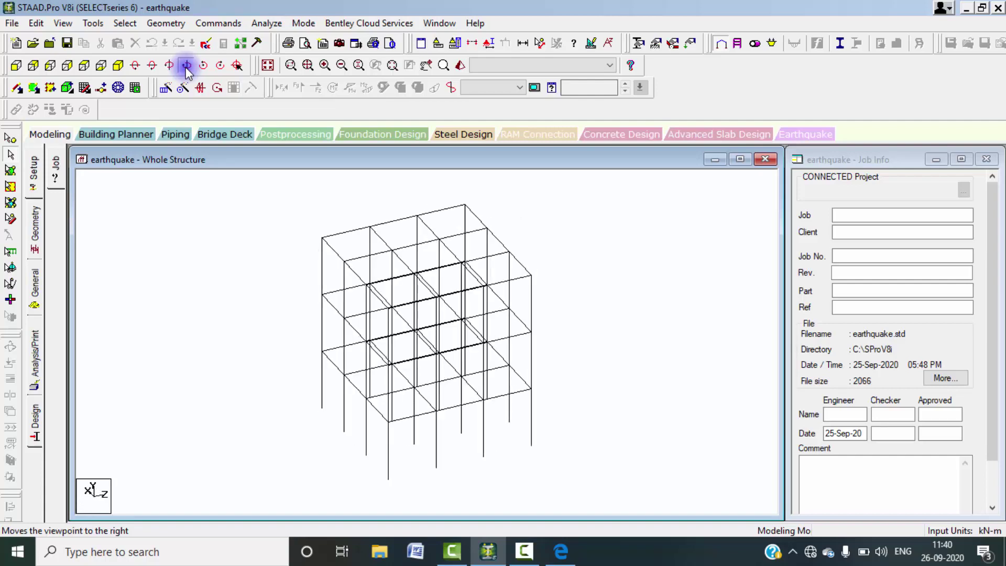
{"action": "left_click", "coordinate": [186, 65]}
{"action": "left_click", "coordinate": [187, 65]}
{"action": "left_click", "coordinate": [186, 65]}
{"action": "left_click", "coordinate": [186, 65]}
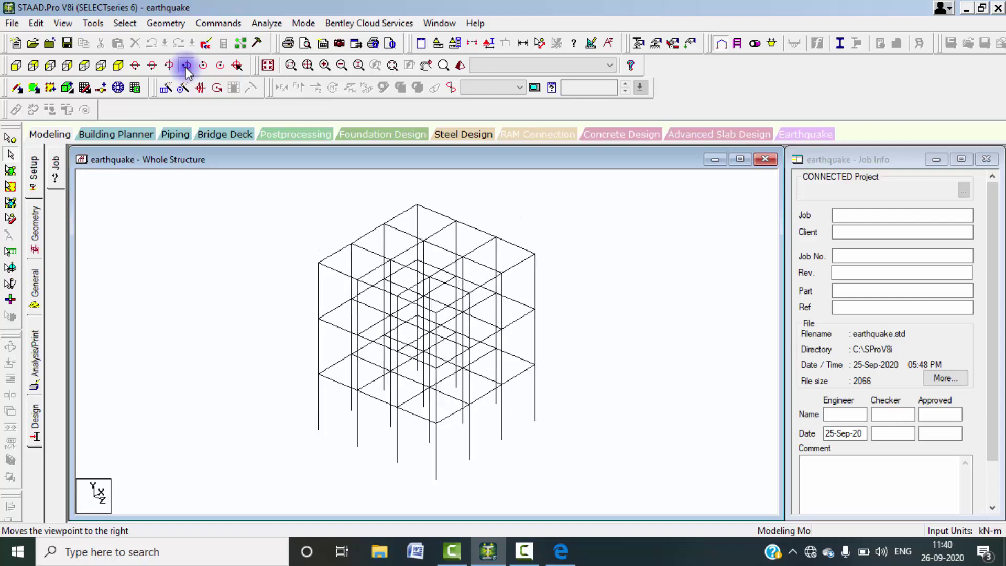
{"action": "left_click", "coordinate": [186, 65]}
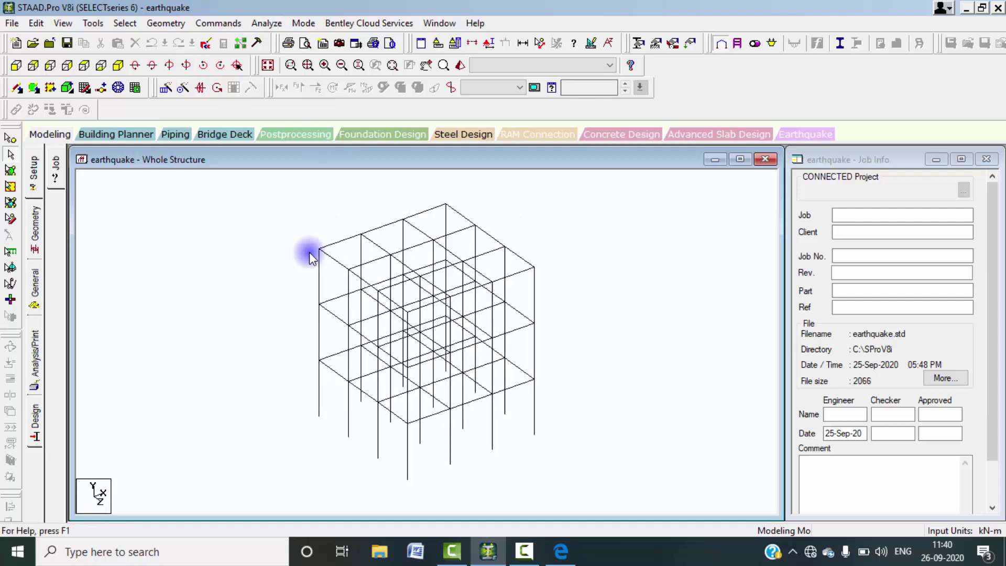
Step: Measure the frame's overall height and both base widths between corner nodes, and remove the displayed dimensions
{"action": "left_click", "coordinate": [538, 44]}
{"action": "left_click", "coordinate": [319, 415]}
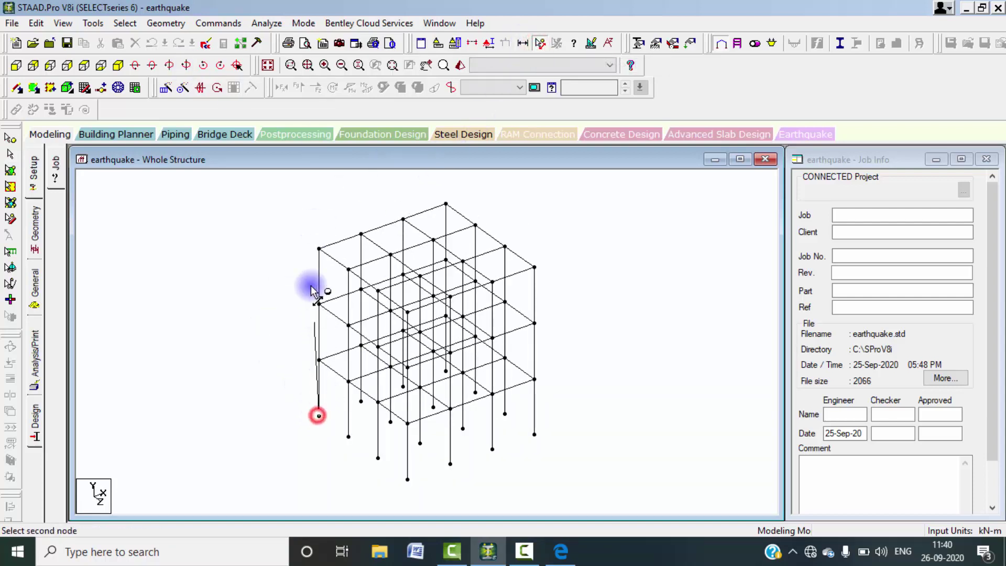
{"action": "left_click", "coordinate": [318, 246]}
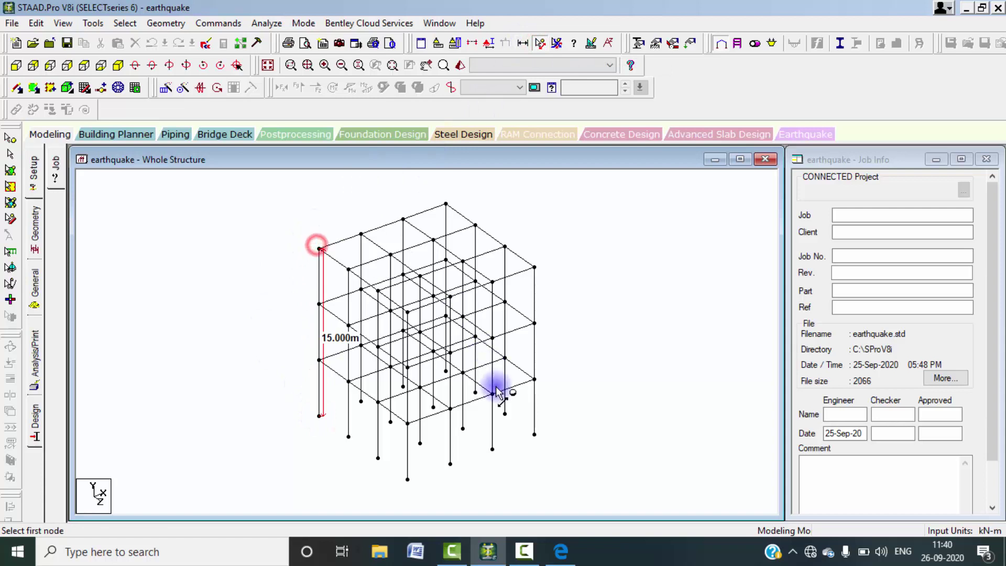
{"action": "left_click", "coordinate": [319, 415]}
{"action": "left_click", "coordinate": [407, 478]}
{"action": "left_click", "coordinate": [407, 479]}
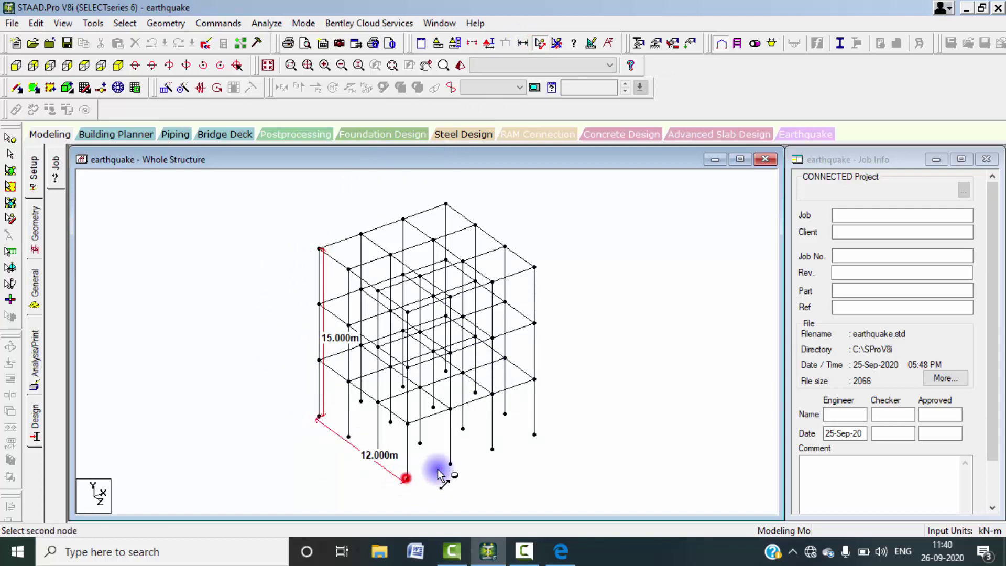
{"action": "left_click", "coordinate": [534, 435]}
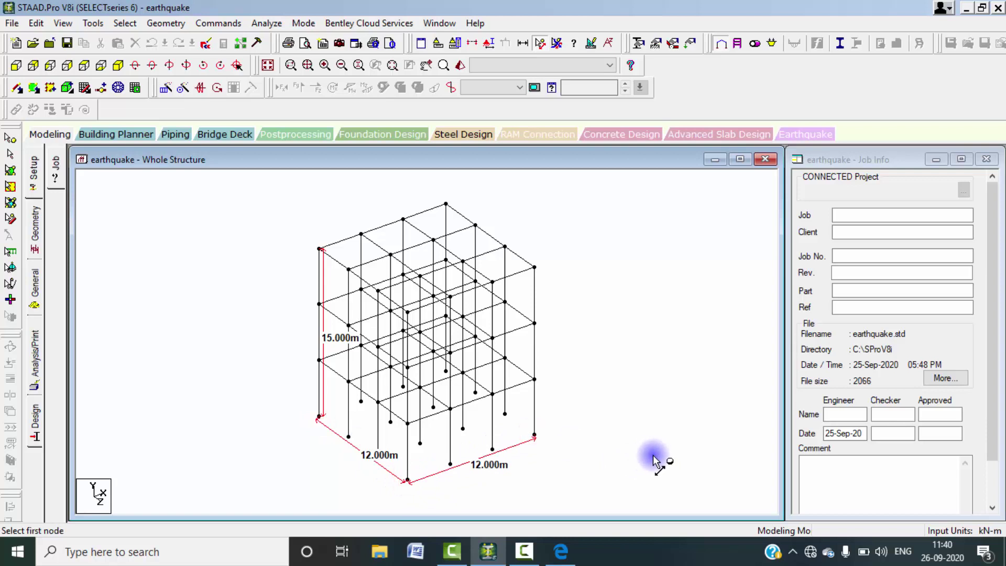
{"action": "left_click", "coordinate": [557, 43]}
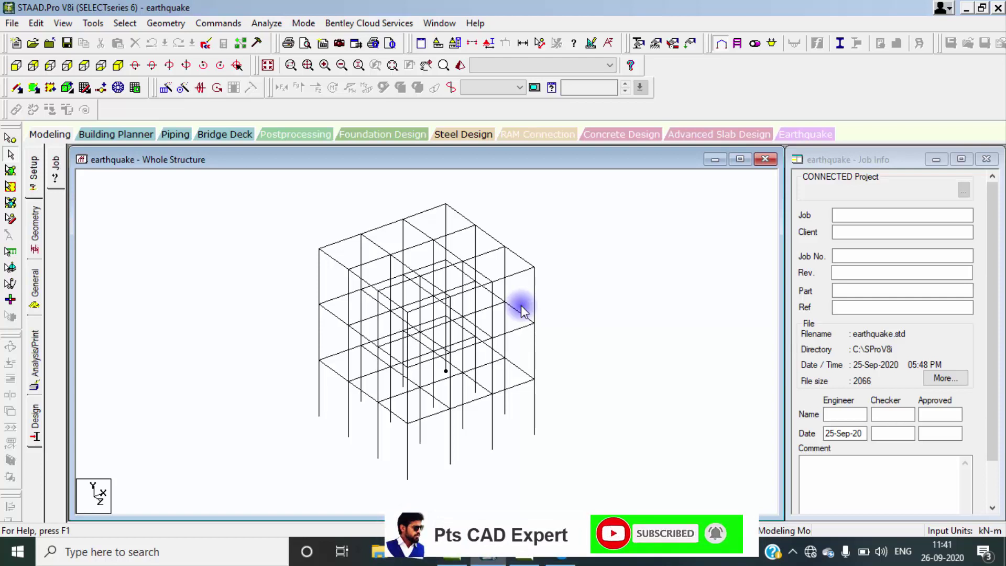
Step: Define a rectangular concrete section property with YD 0.45 m and ZD 0.45 m
{"action": "left_click", "coordinate": [37, 239]}
{"action": "left_click", "coordinate": [34, 287]}
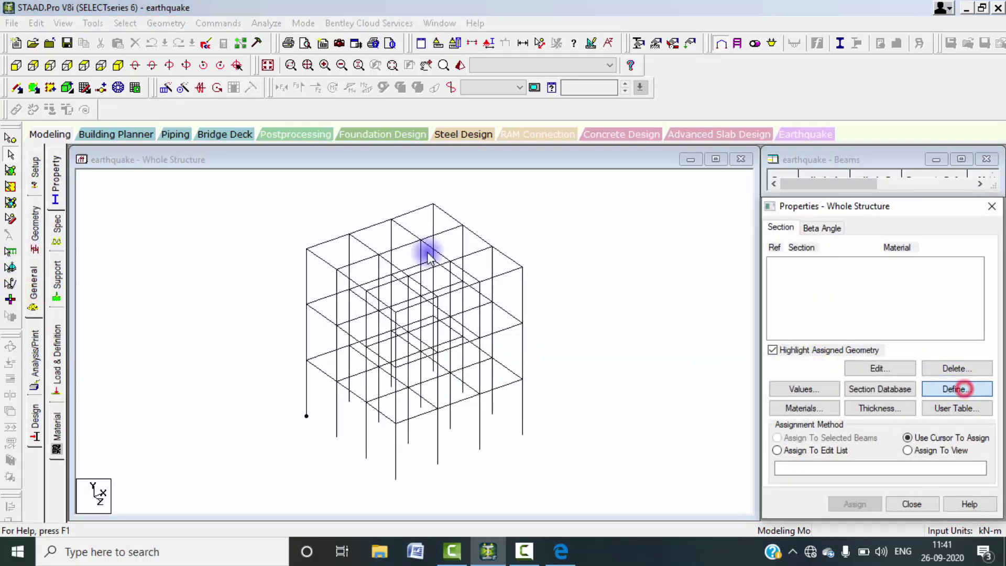
{"action": "left_click", "coordinate": [957, 389]}
{"action": "left_click", "coordinate": [292, 158]}
{"action": "double_click", "coordinate": [589, 225]}
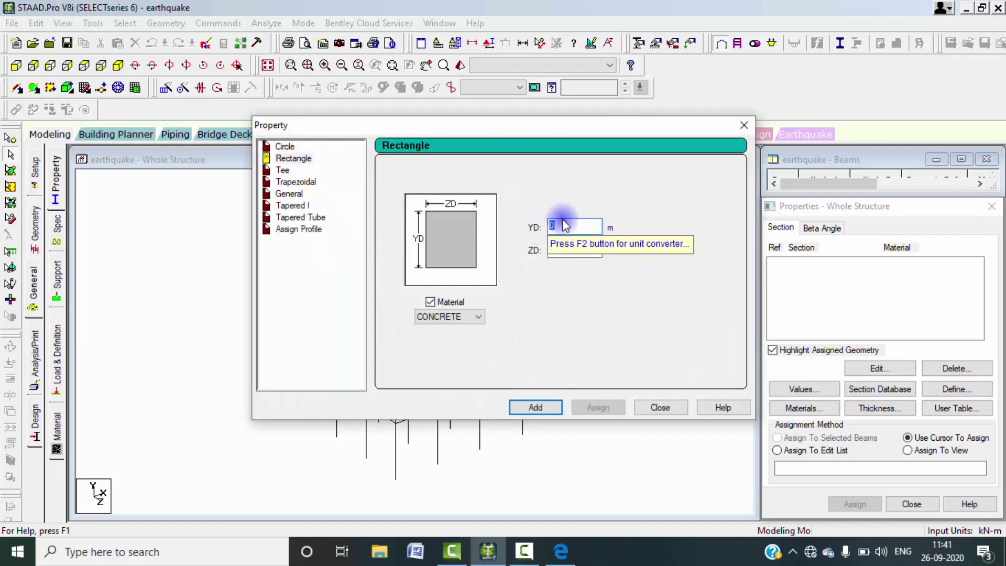
{"action": "type", "text": "0.45"}
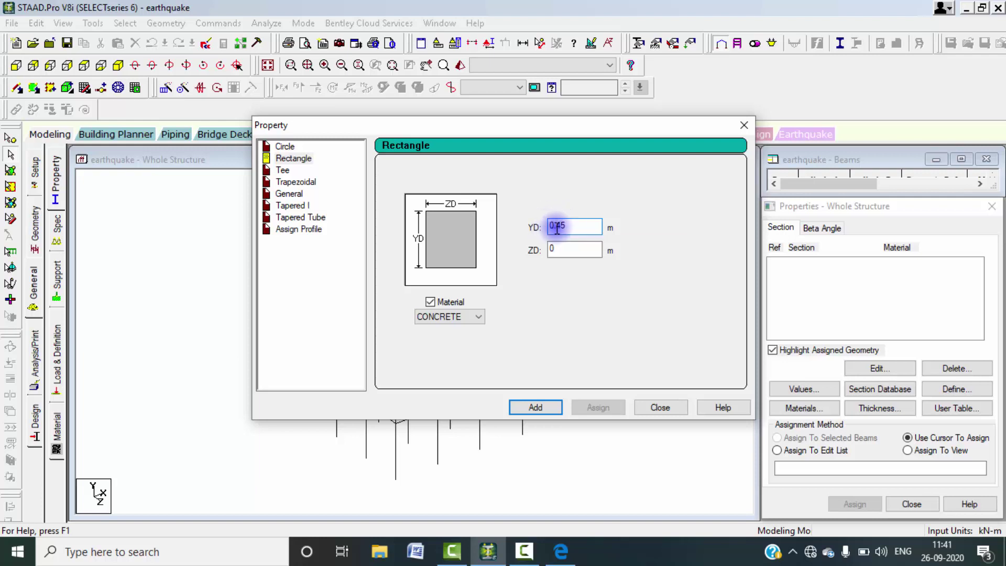
{"action": "left_click", "coordinate": [564, 248]}
{"action": "type", "text": "0."}
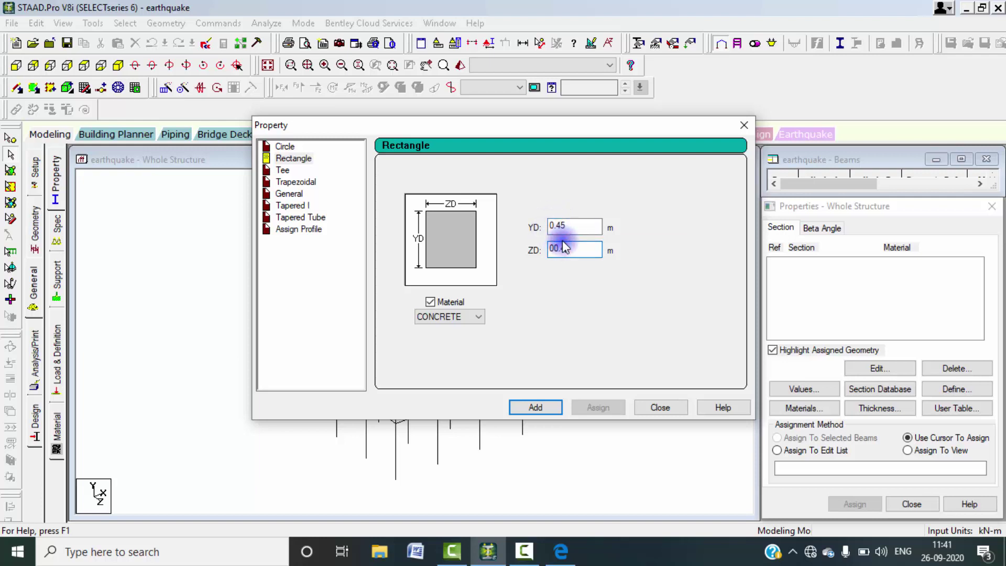
{"action": "type", "text": "45"}
{"action": "key", "text": "BackSpace"}
{"action": "key", "text": "BackSpace"}
{"action": "key", "text": "BackSpace"}
{"action": "key", "text": "BackSpace"}
{"action": "type", "text": ".45"}
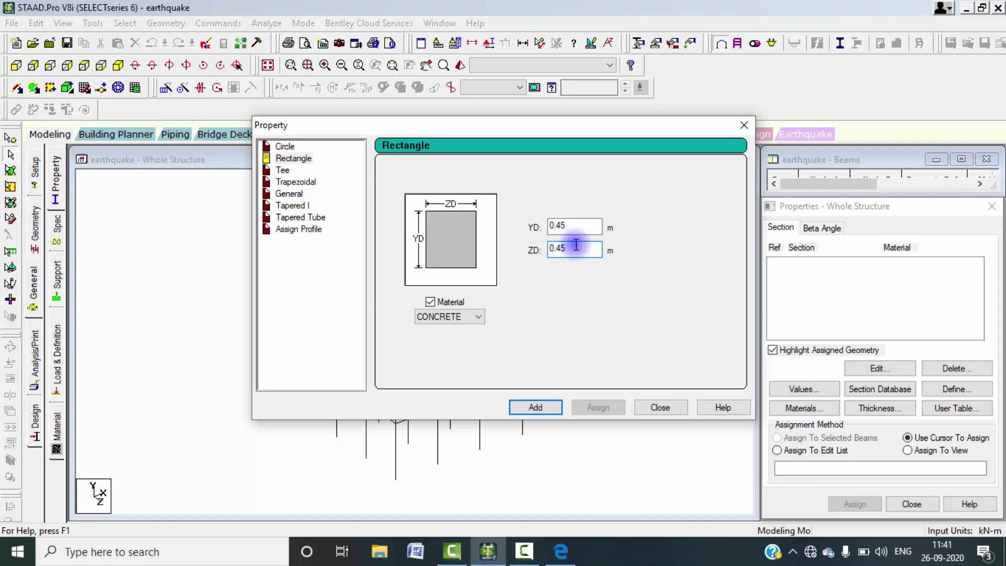
{"action": "left_click", "coordinate": [533, 408]}
{"action": "left_click", "coordinate": [647, 410]}
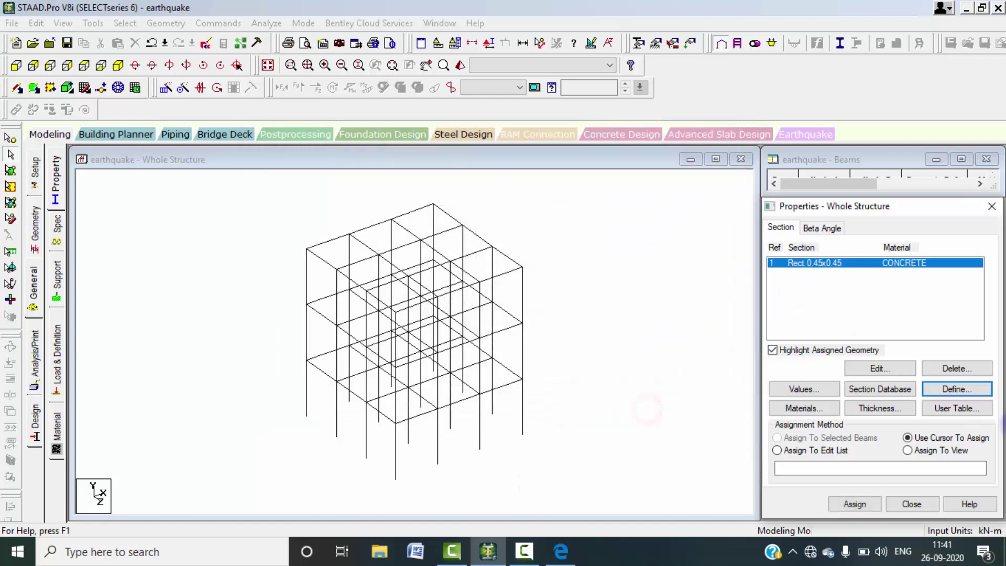
Step: Assign the Rect 0.45x0.45 section to all members in the view
{"action": "left_click", "coordinate": [908, 450]}
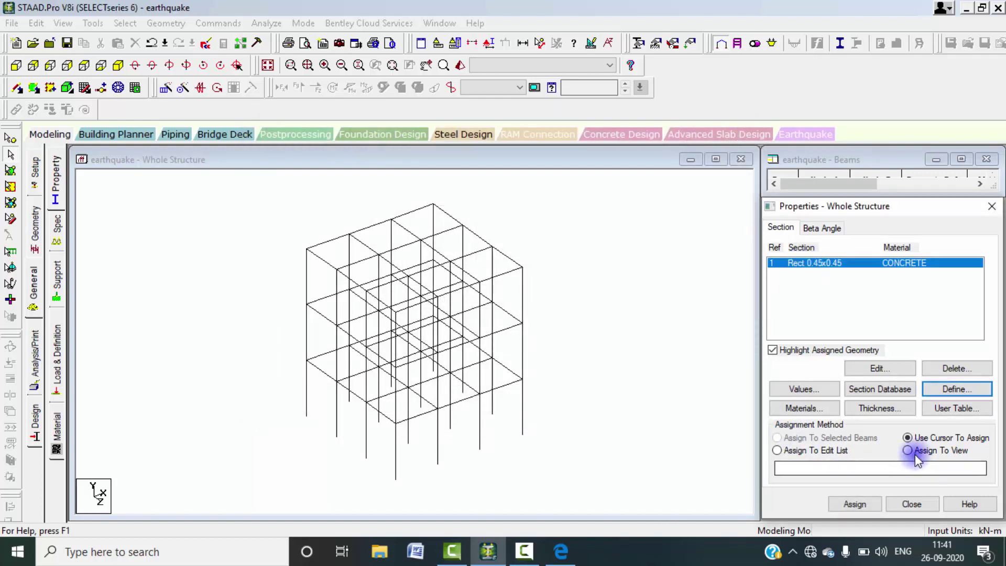
{"action": "left_click", "coordinate": [865, 503]}
{"action": "left_click", "coordinate": [904, 392]}
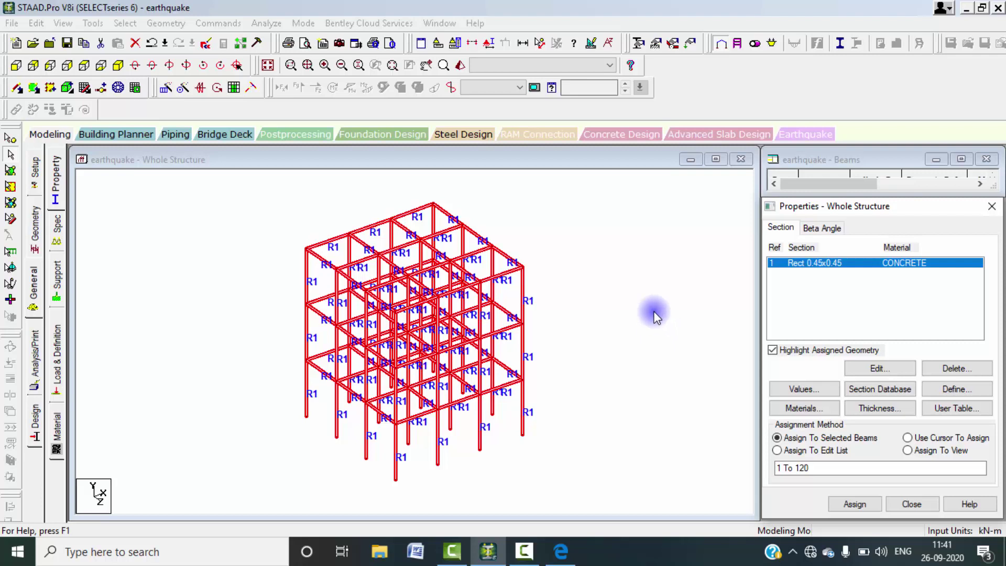
Step: Create a fixed support for the structure
{"action": "left_click", "coordinate": [55, 274]}
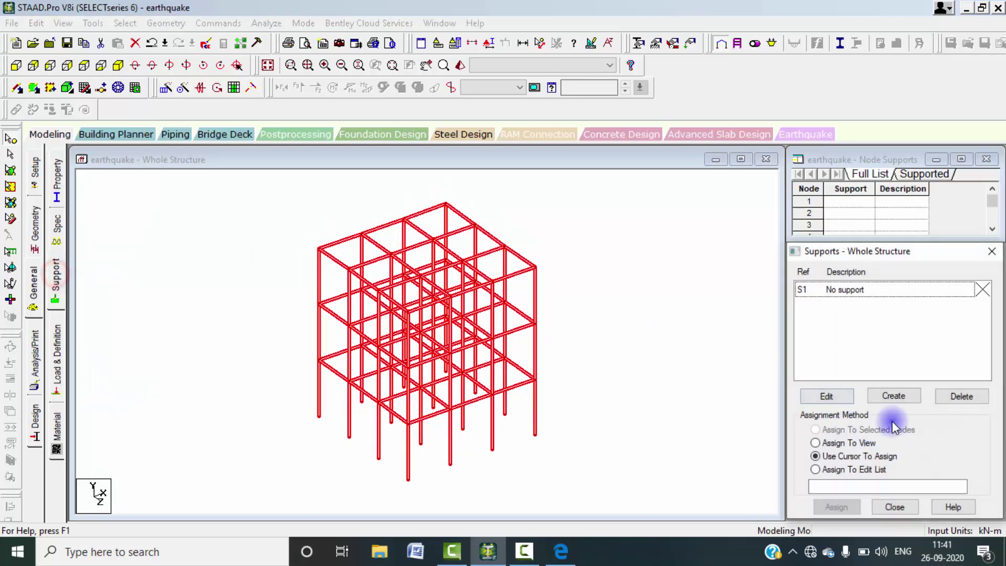
{"action": "left_click", "coordinate": [896, 395]}
{"action": "left_click", "coordinate": [793, 520]}
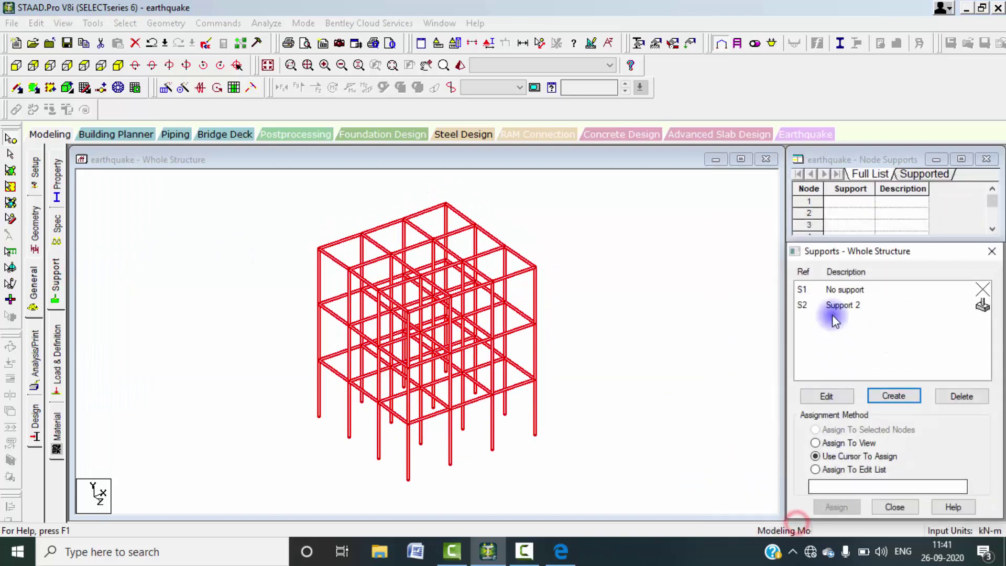
Step: Select all base nodes of the frame in the front elevation and assign Support 2 to them
{"action": "left_click", "coordinate": [833, 306]}
{"action": "left_click", "coordinate": [16, 65]}
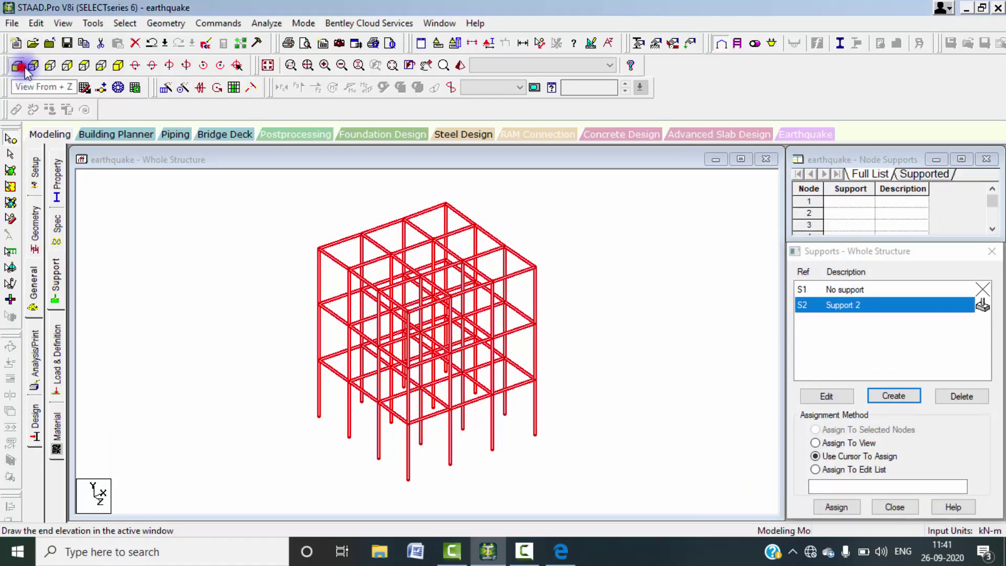
{"action": "left_click_drag", "start_coordinate": [296, 472], "coordinate": [602, 507]}
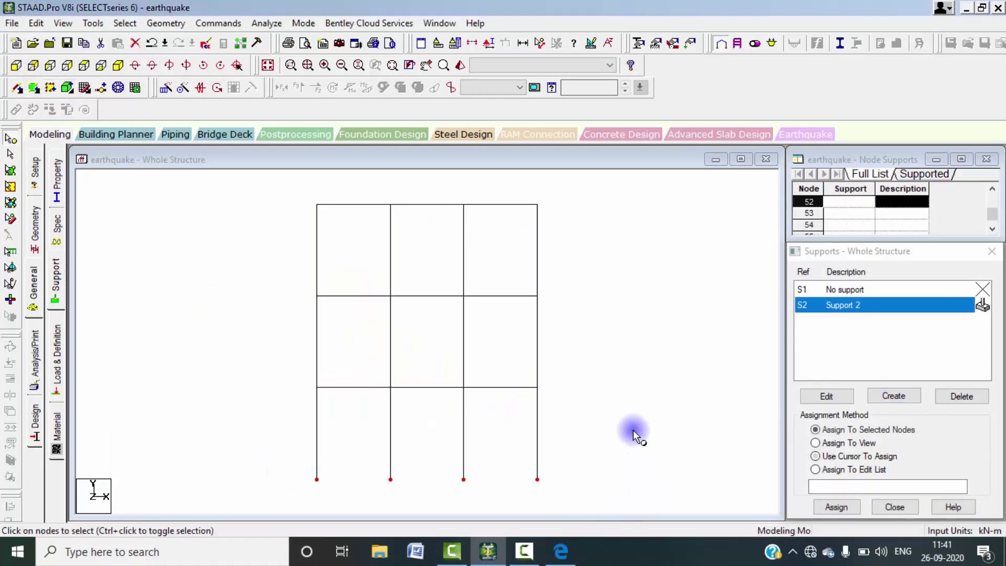
{"action": "left_click", "coordinate": [118, 66]}
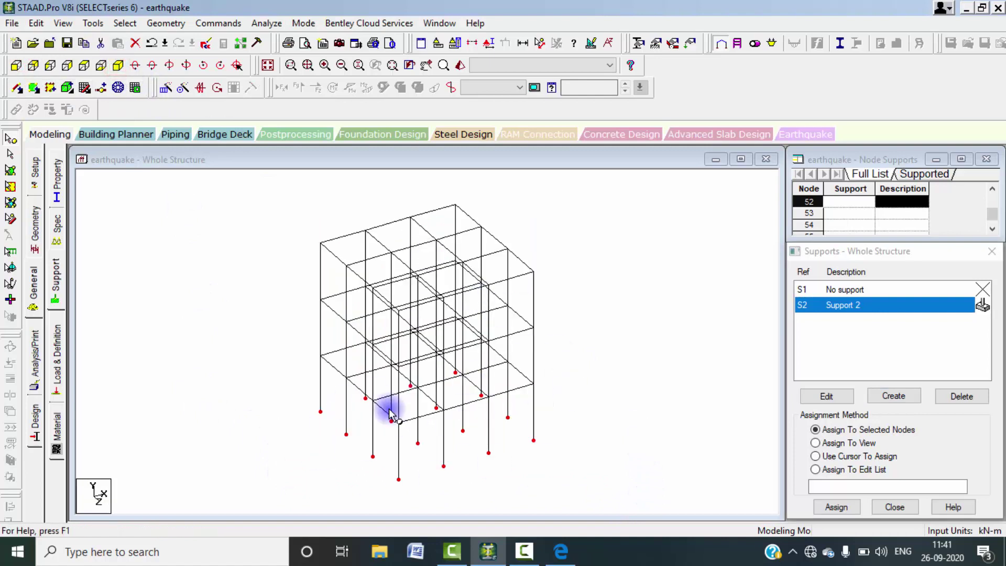
{"action": "left_click", "coordinate": [836, 507]}
{"action": "left_click", "coordinate": [897, 421]}
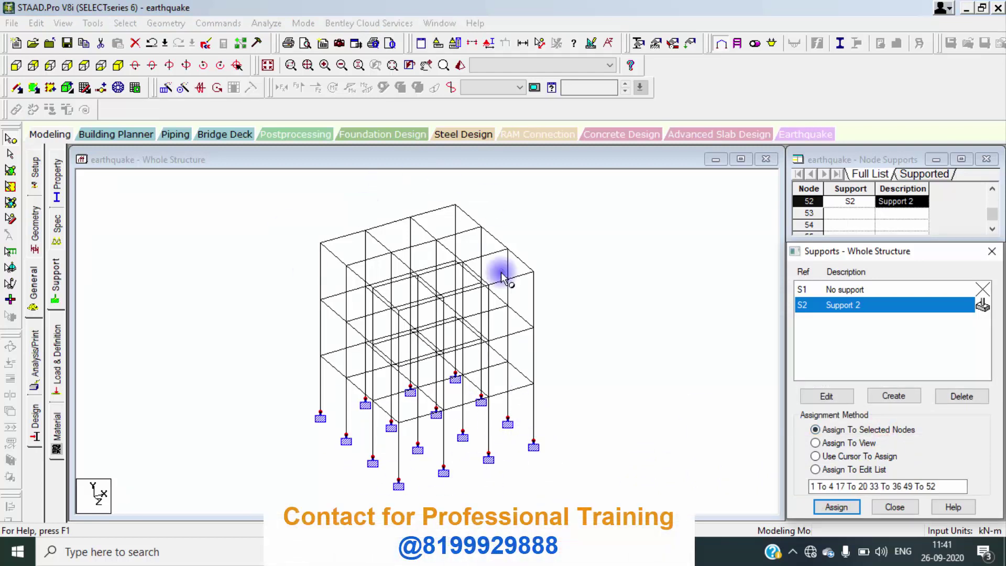
Step: Start a new seismic definition and set its type to Indian: IS 1893 - 2002/2005
{"action": "left_click", "coordinate": [72, 349]}
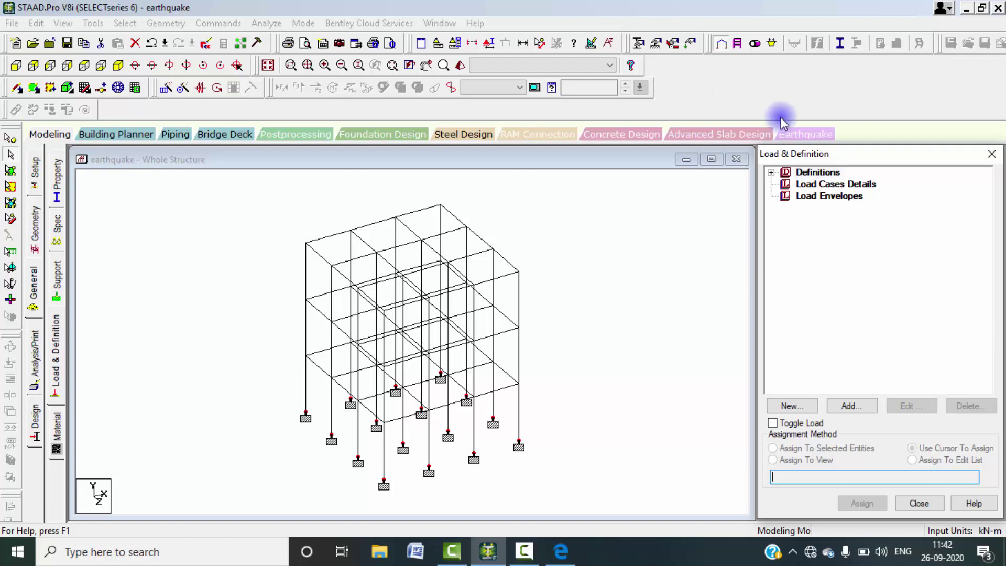
{"action": "left_click", "coordinate": [771, 173]}
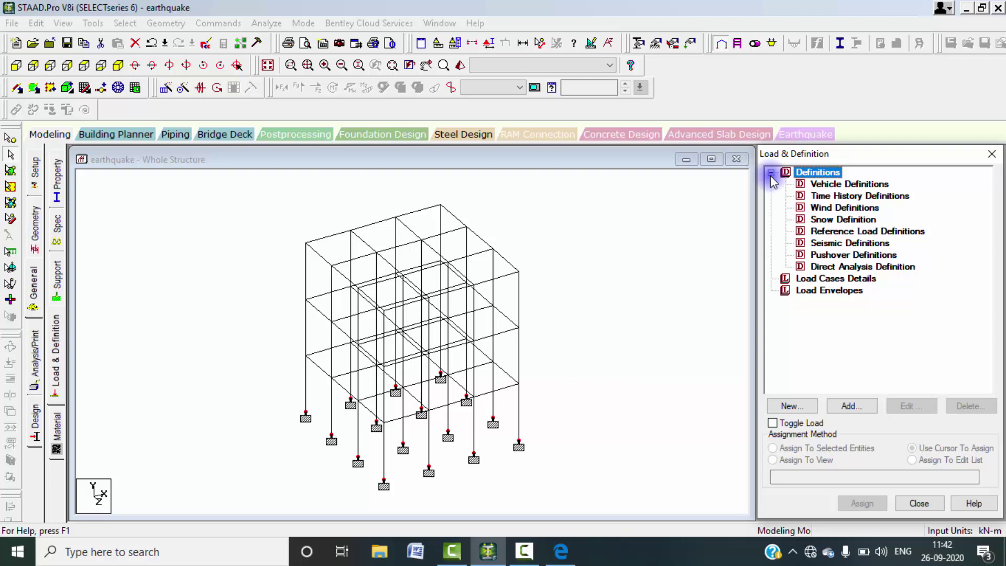
{"action": "left_click", "coordinate": [830, 244]}
{"action": "left_click", "coordinate": [859, 404]}
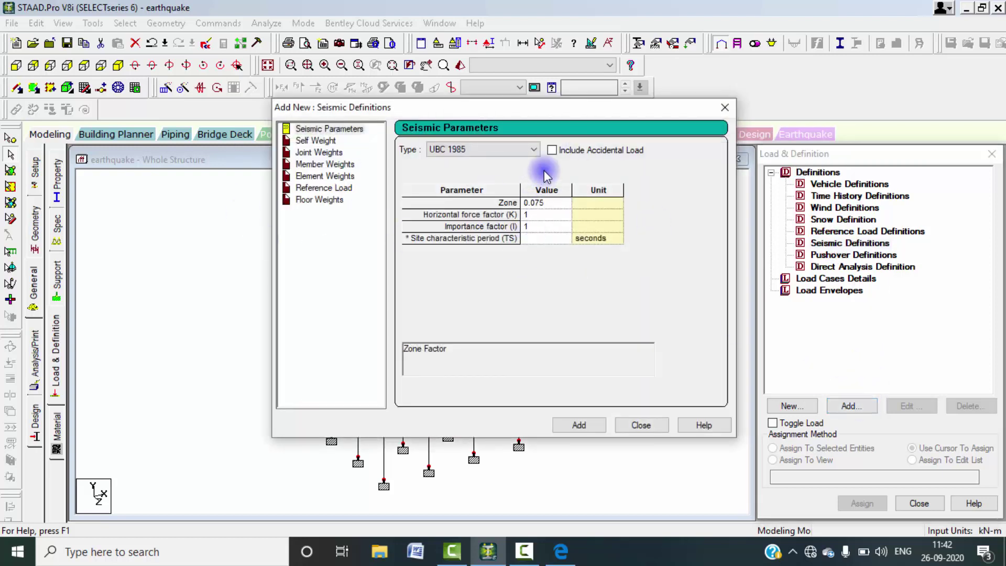
{"action": "left_click", "coordinate": [534, 149]}
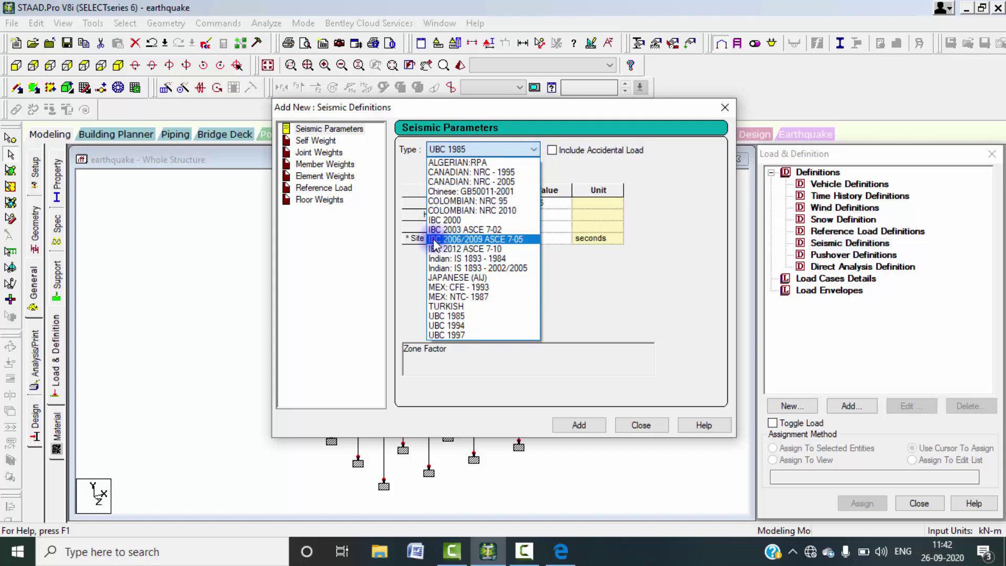
{"action": "left_click", "coordinate": [498, 268]}
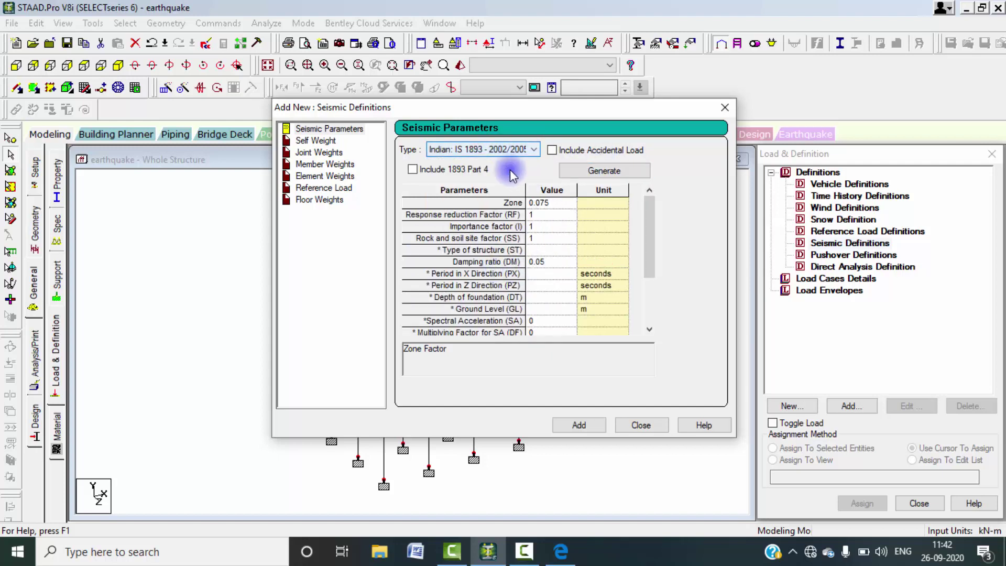
Step: Open the IS 1893 parameter generator and choose Delhi as the city for the zone factor
{"action": "left_click", "coordinate": [603, 173]}
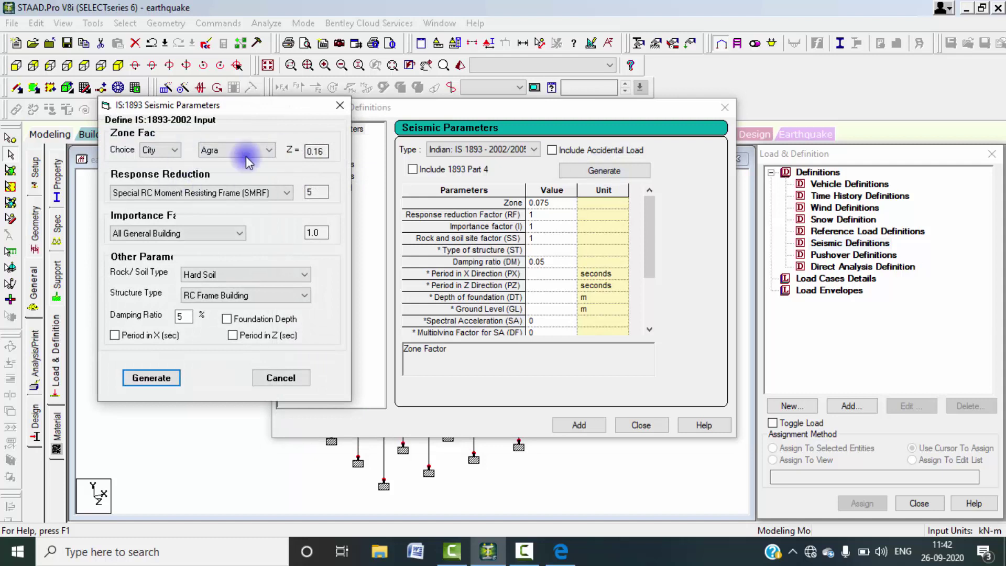
{"action": "left_click_drag", "start_coordinate": [206, 105], "coordinate": [328, 85]}
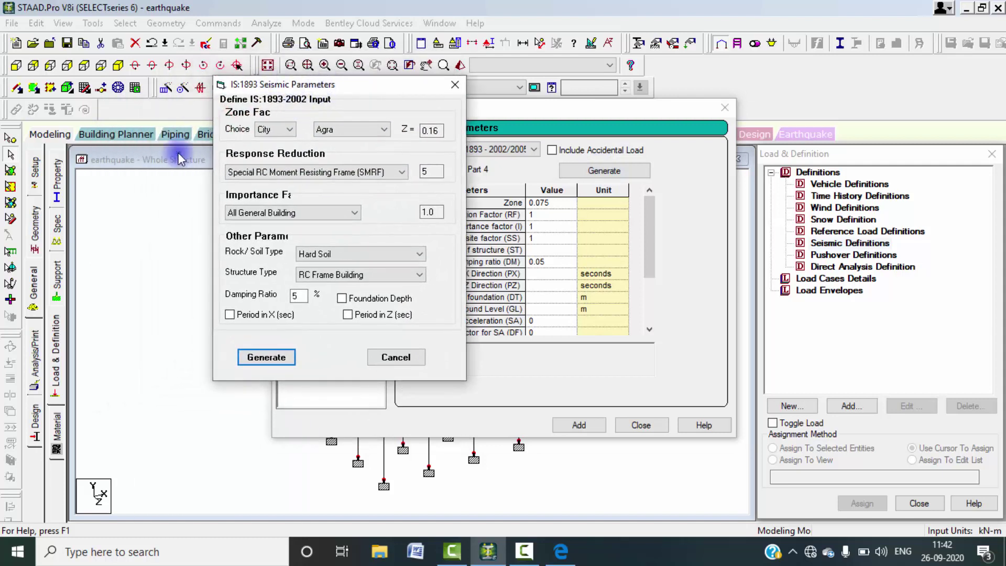
{"action": "left_click", "coordinate": [290, 129]}
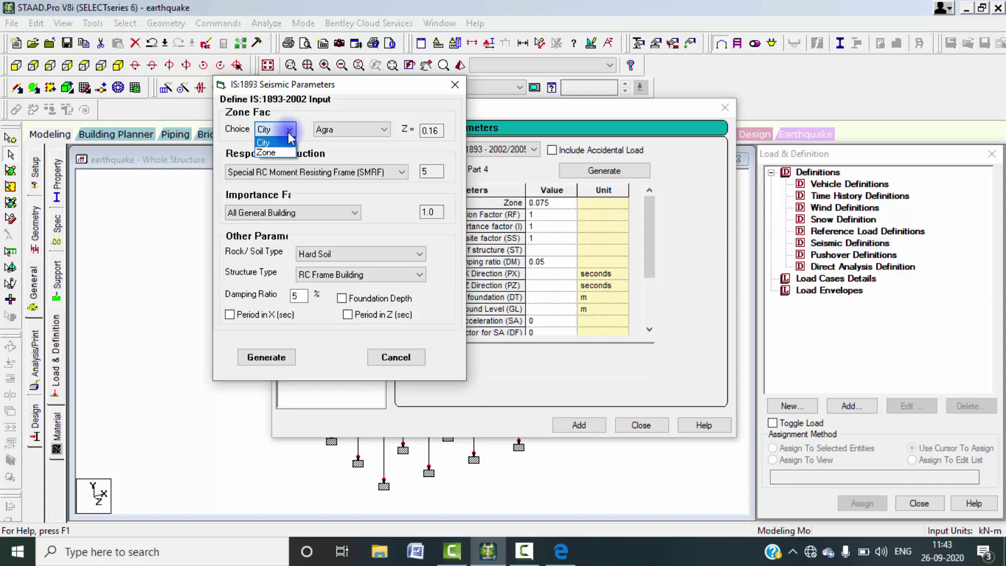
{"action": "left_click", "coordinate": [381, 128]}
{"action": "left_click", "coordinate": [381, 129]}
{"action": "scroll", "coordinate": [356, 294], "scroll_direction": "down", "scroll_amount": 5}
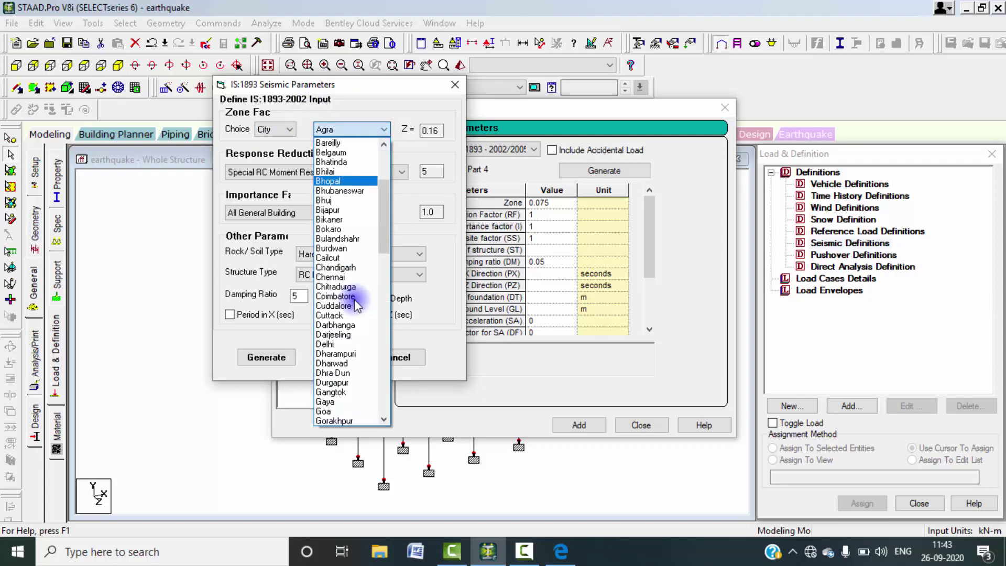
{"action": "left_click", "coordinate": [346, 315]}
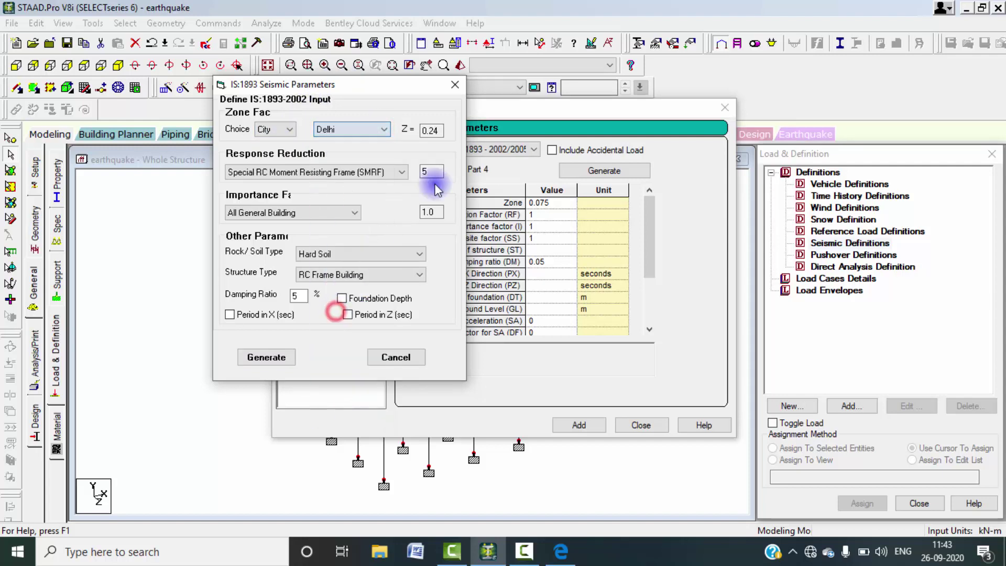
{"action": "double_click", "coordinate": [430, 131]}
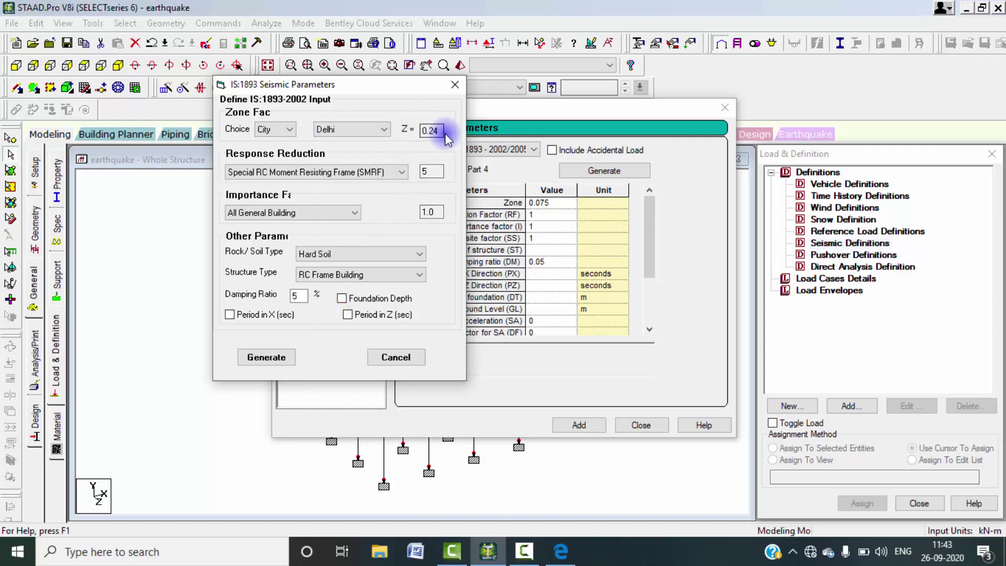
Step: Switch the zone factor choice from city to zone and select Zone IV
{"action": "left_click", "coordinate": [294, 128]}
{"action": "left_click", "coordinate": [274, 151]}
{"action": "left_click", "coordinate": [385, 129]}
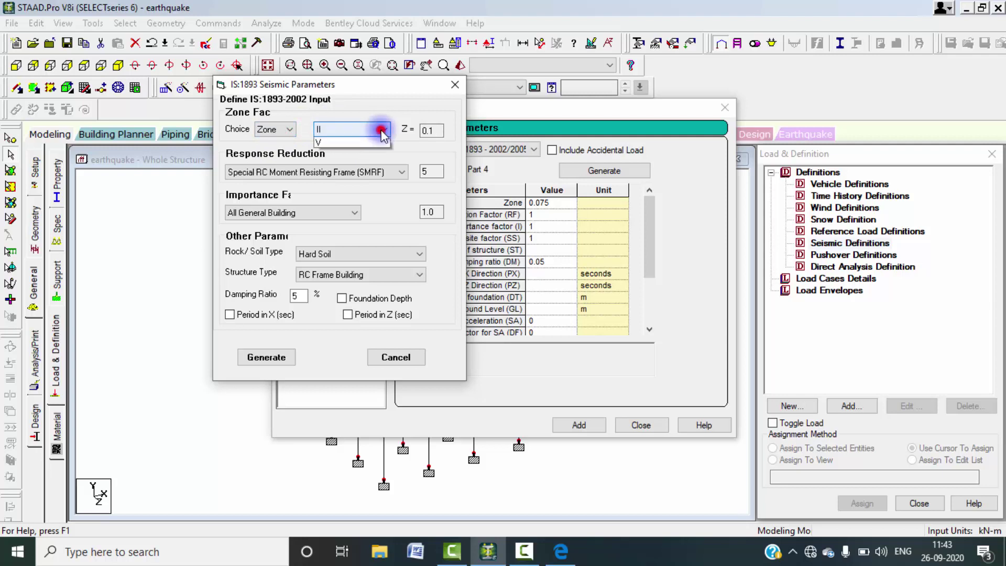
{"action": "left_click", "coordinate": [325, 167]}
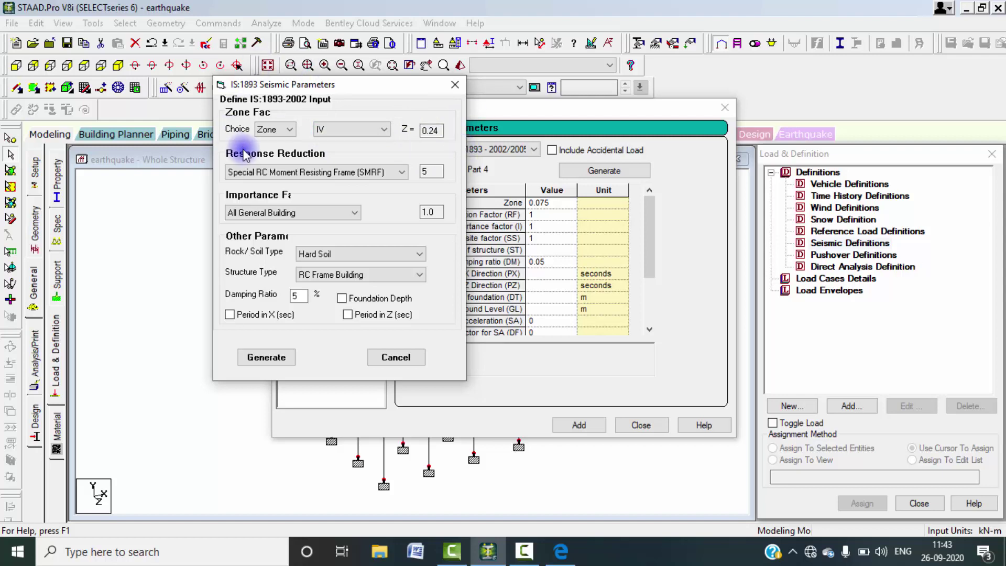
Step: Select Special RC Moment Resisting Frame (SMRF) for the response reduction, keeping its factor at 5
{"action": "left_click", "coordinate": [402, 172]}
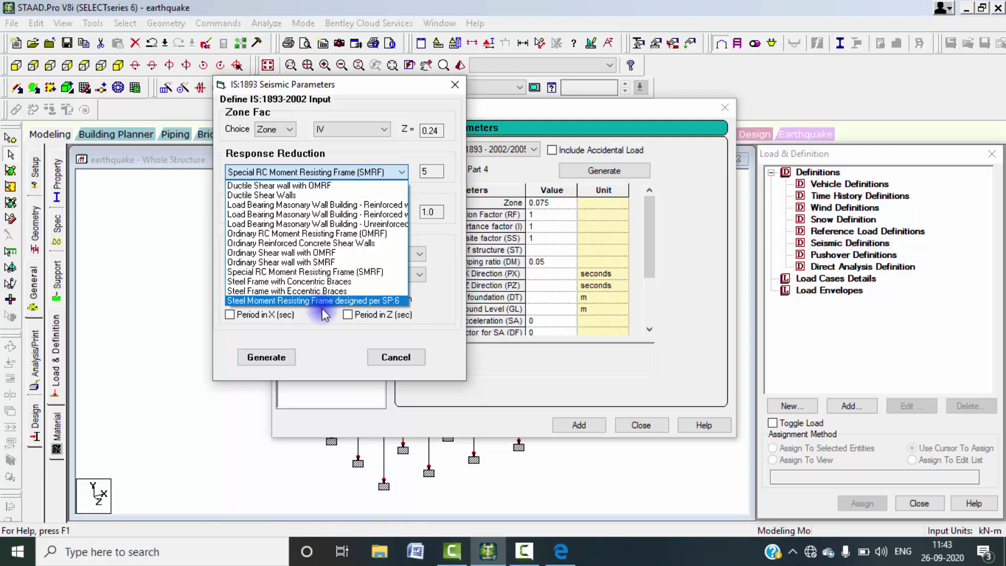
{"action": "left_click", "coordinate": [291, 272]}
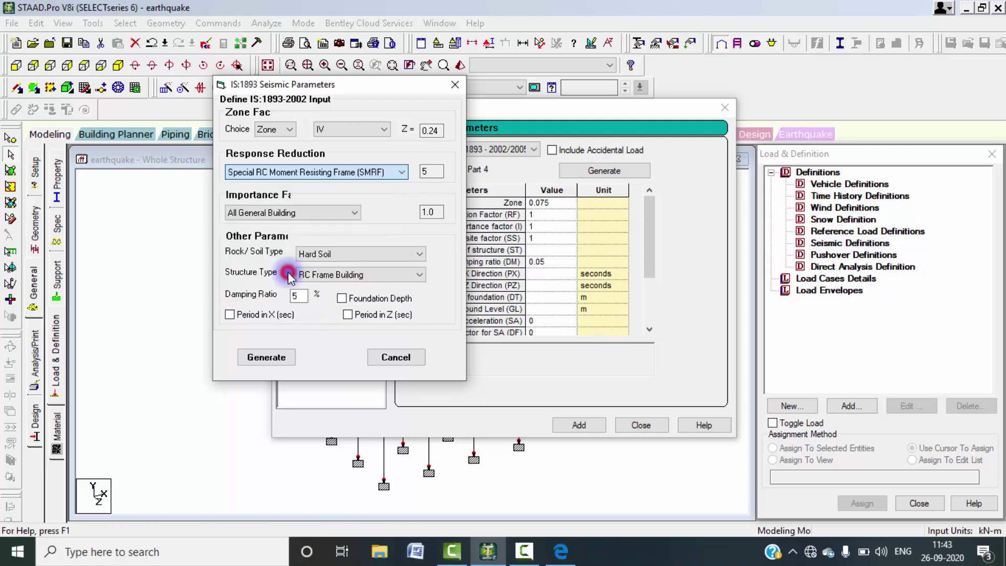
{"action": "double_click", "coordinate": [426, 172]}
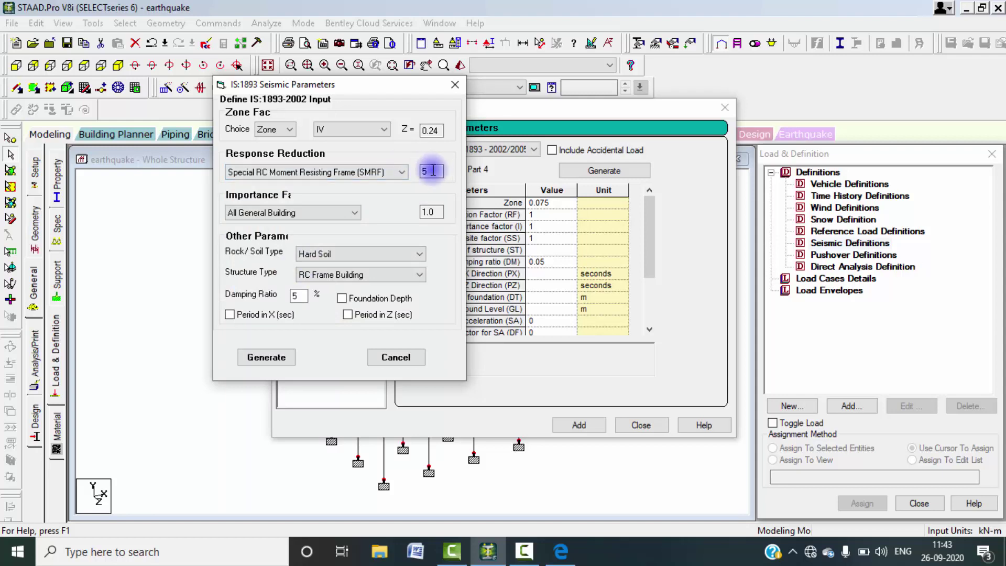
{"action": "left_click", "coordinate": [433, 171]}
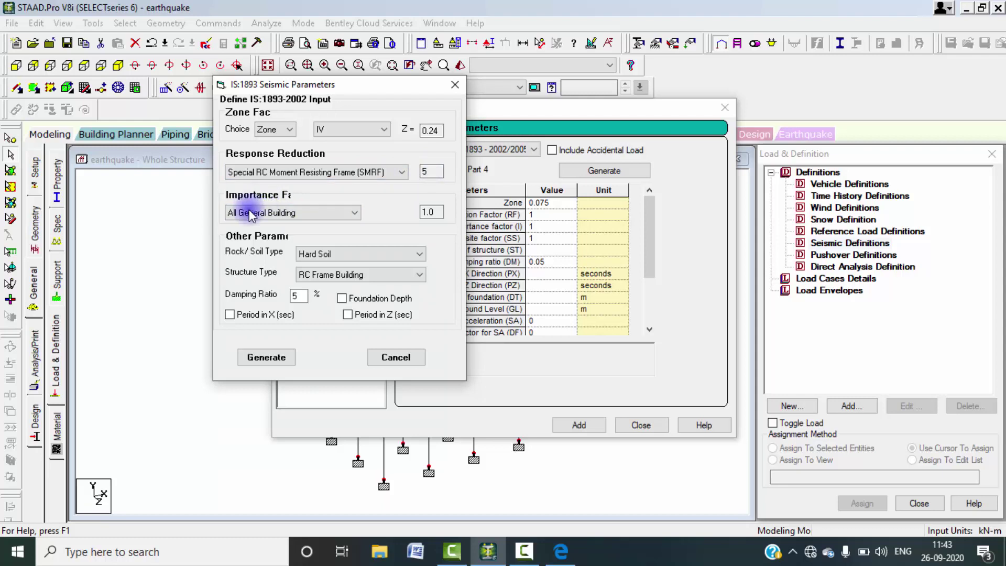
Step: Try Important Building for the importance factor, and restore All General Building
{"action": "left_click", "coordinate": [352, 213]}
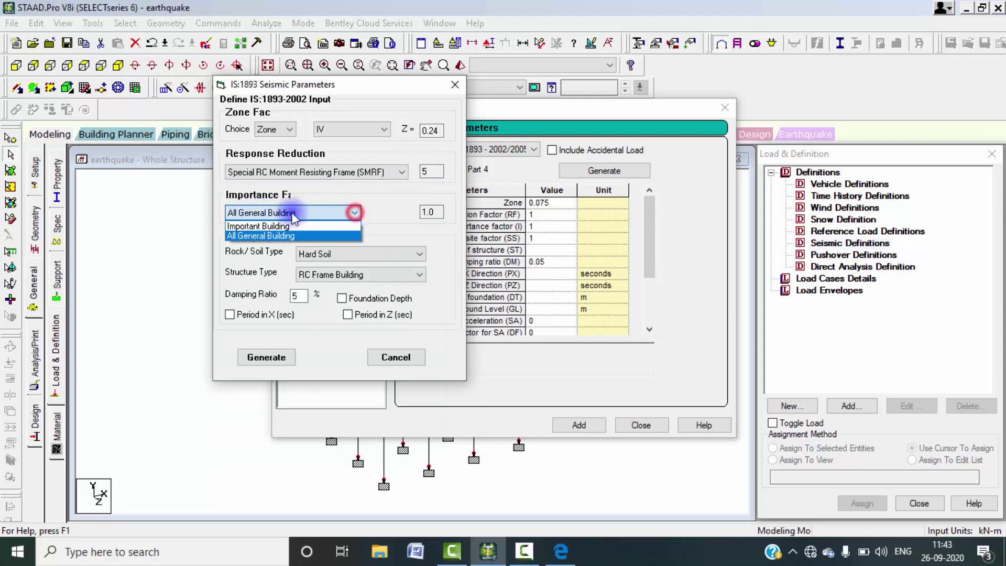
{"action": "left_click", "coordinate": [268, 226]}
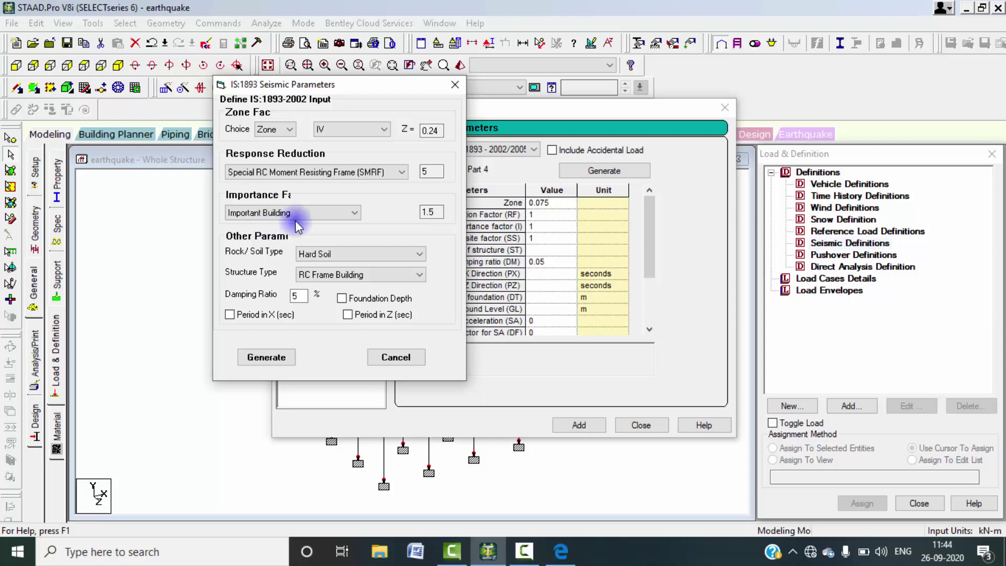
{"action": "left_click", "coordinate": [269, 212]}
{"action": "left_click", "coordinate": [272, 224]}
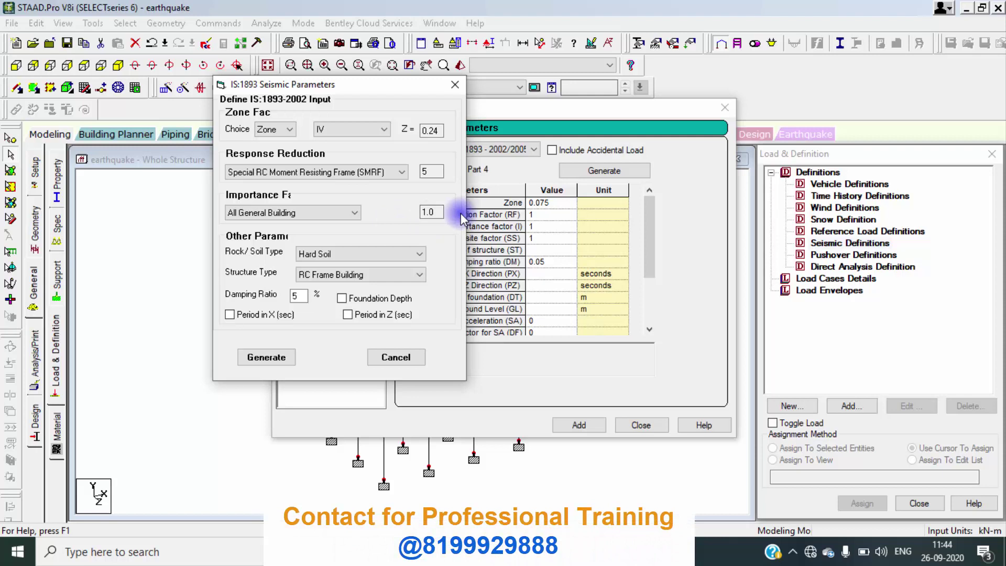
Step: Set the other parameters to Medium Soil, RC Frame Building and a damping ratio of 0.05
{"action": "left_click", "coordinate": [417, 254]}
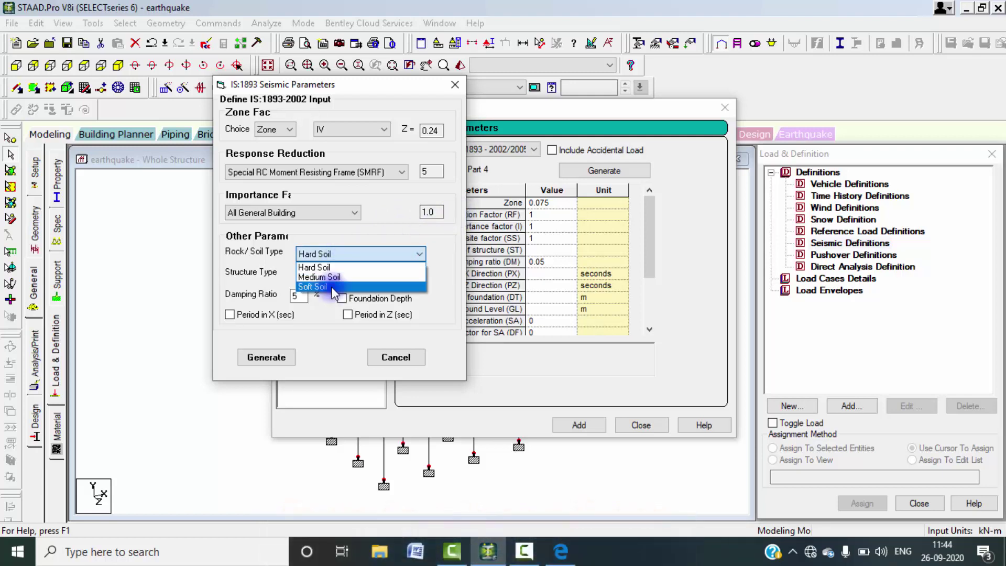
{"action": "left_click", "coordinate": [331, 268]}
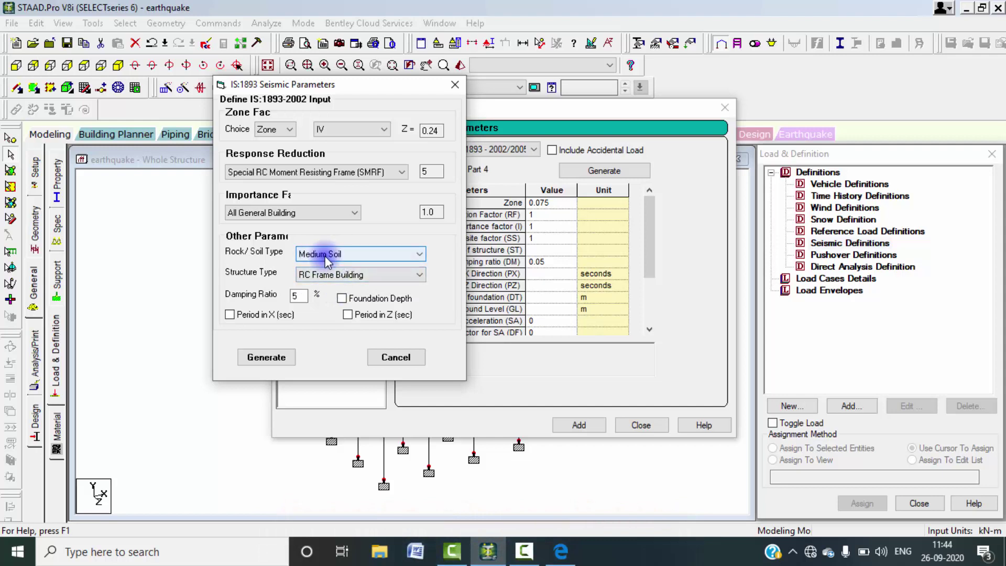
{"action": "left_click", "coordinate": [346, 276]}
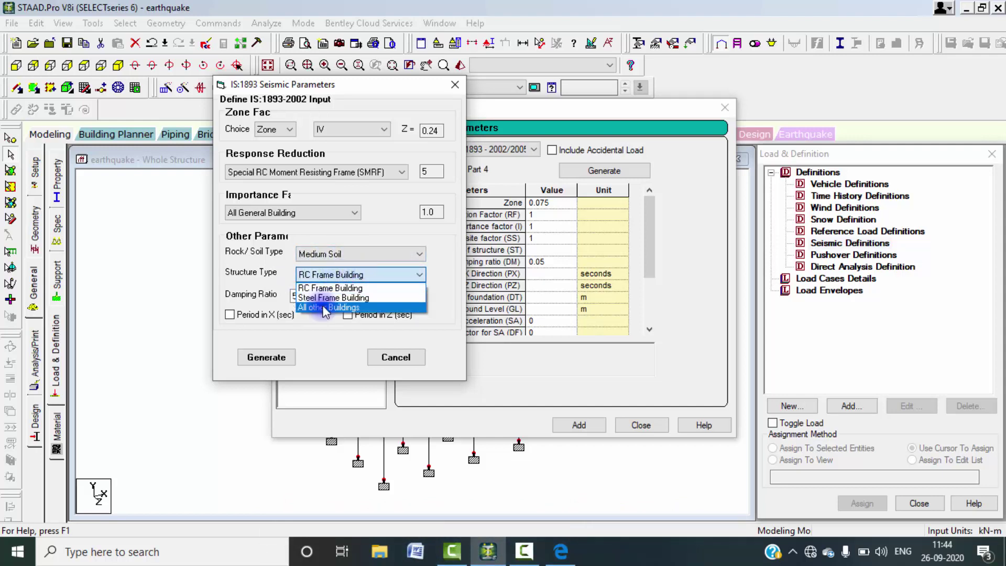
{"action": "left_click", "coordinate": [317, 289]}
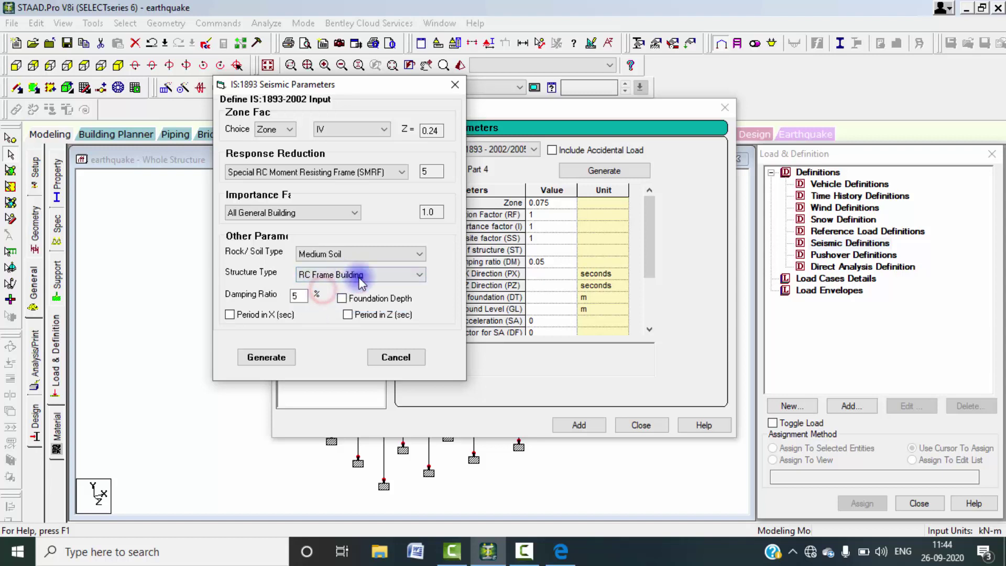
{"action": "double_click", "coordinate": [302, 296]}
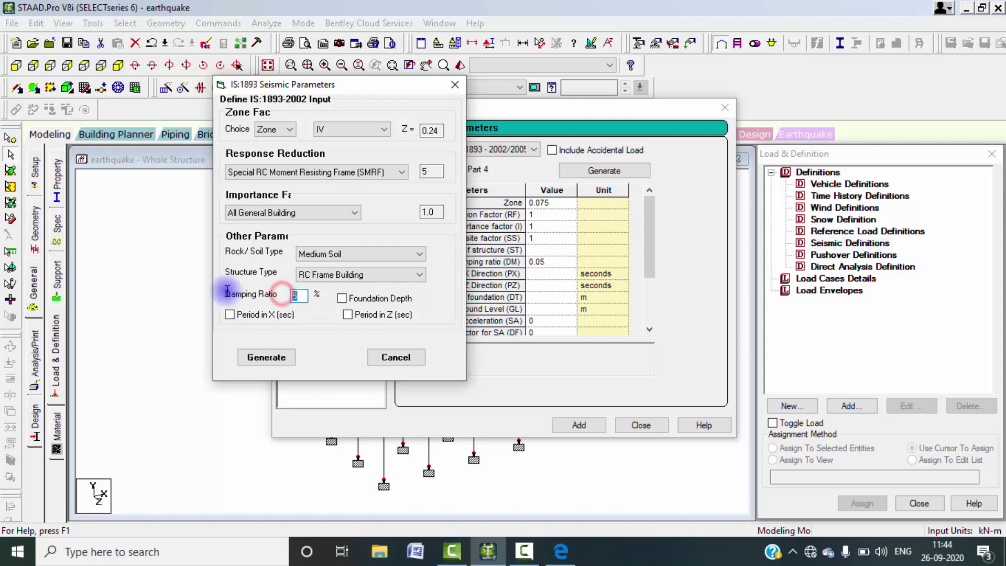
{"action": "type", "text": "0.05"}
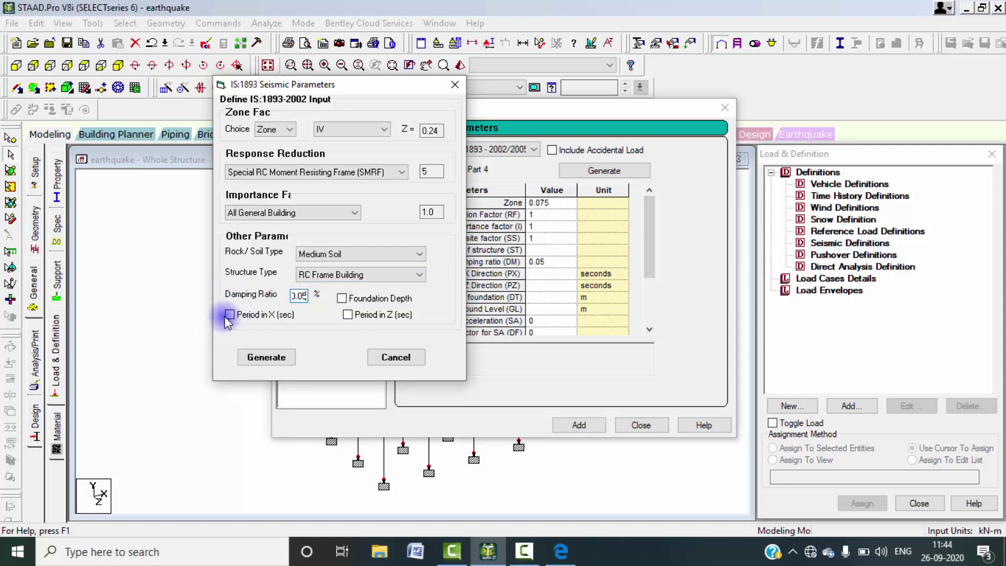
Step: Enable the periods in X and Z and set both to 0.38 seconds
{"action": "left_click", "coordinate": [230, 314]}
{"action": "left_click", "coordinate": [347, 314]}
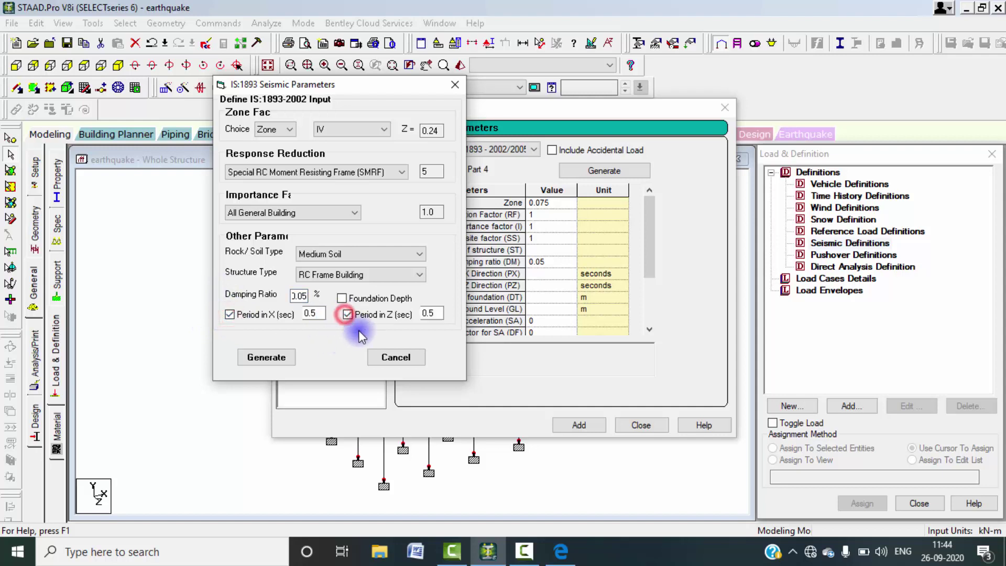
{"action": "left_click_drag", "start_coordinate": [323, 314], "coordinate": [291, 315]}
{"action": "type", "text": "0.3"}
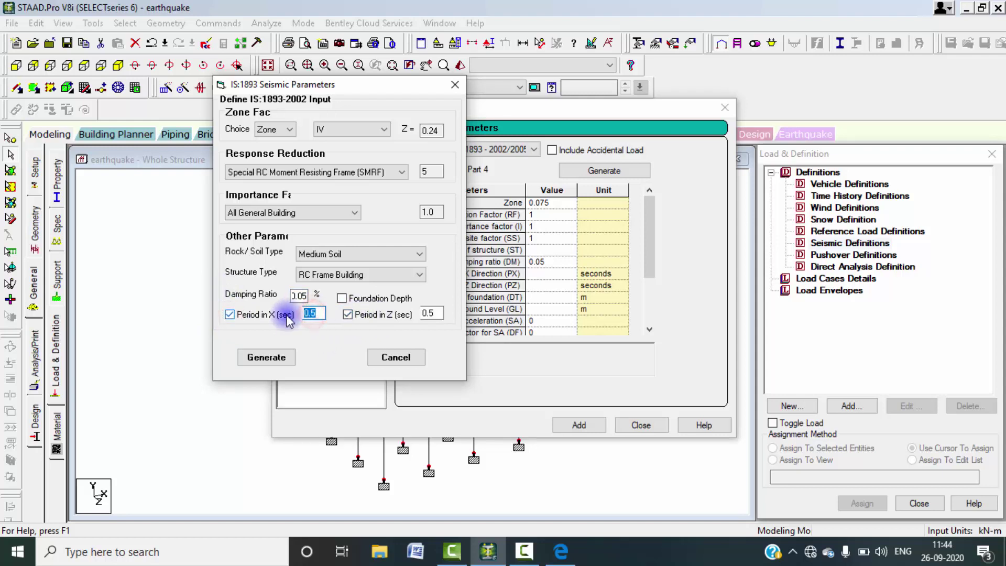
{"action": "type", "text": "2"}
{"action": "key", "text": "BackSpace"}
{"action": "type", "text": "8"}
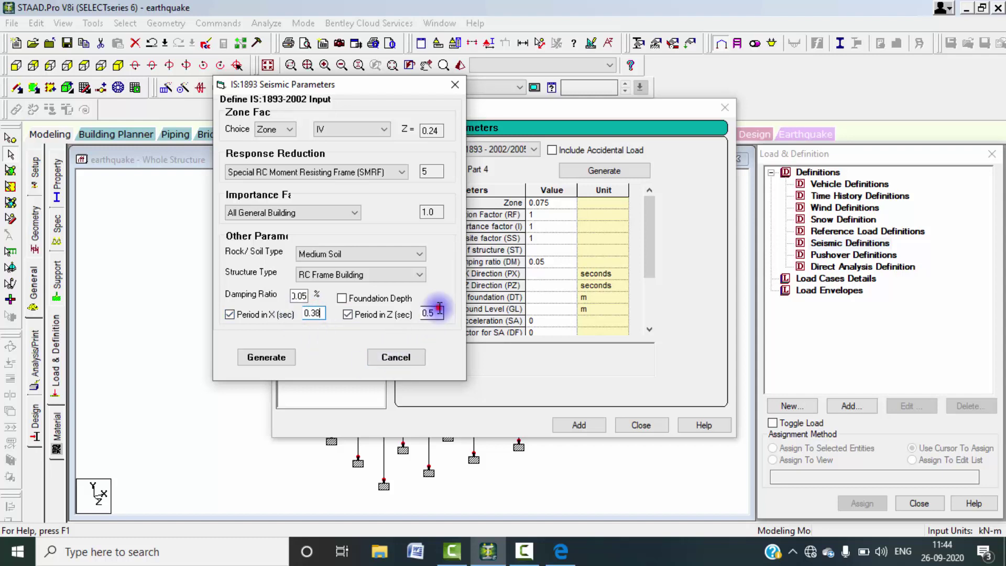
{"action": "left_click_drag", "start_coordinate": [440, 313], "coordinate": [420, 312]}
{"action": "type", "text": "0.38"}
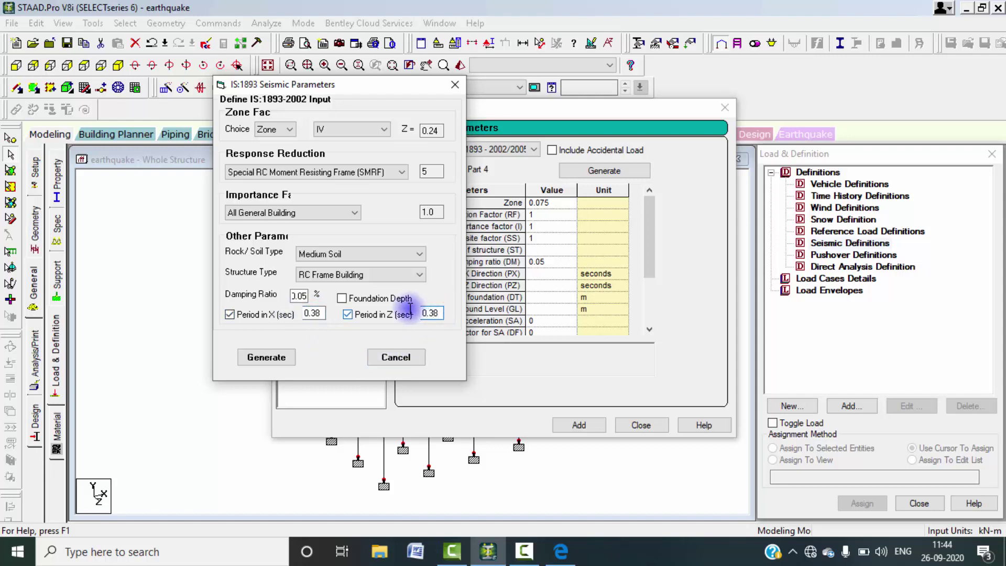
Step: Leave the foundation depth option off and generate the seismic parameters
{"action": "left_click", "coordinate": [341, 299]}
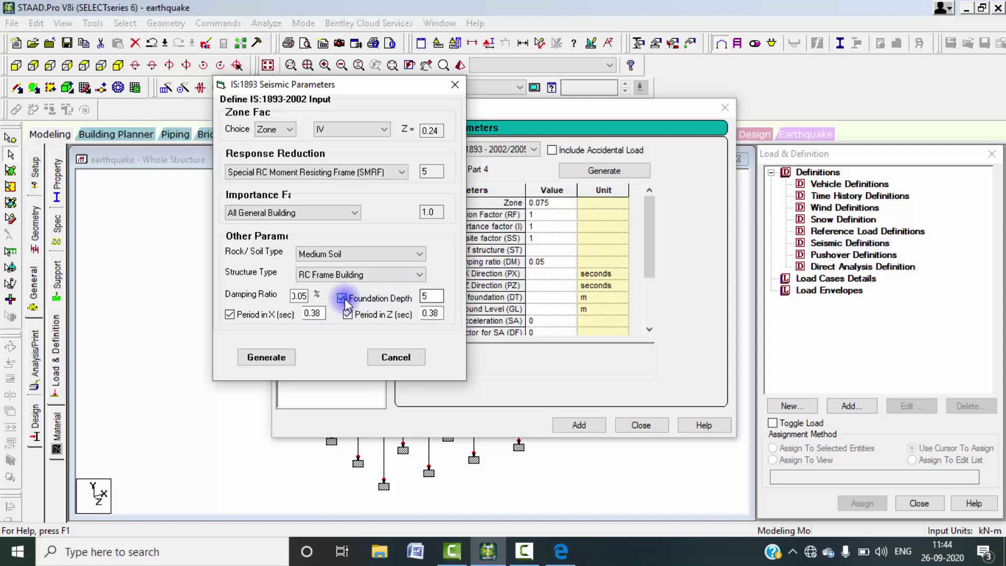
{"action": "left_click", "coordinate": [343, 300]}
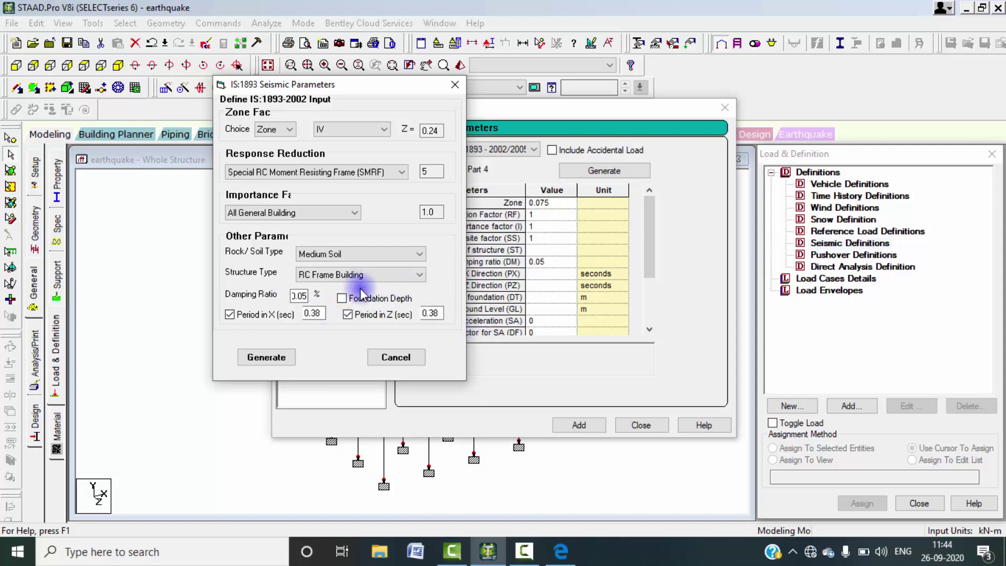
{"action": "left_click", "coordinate": [266, 357]}
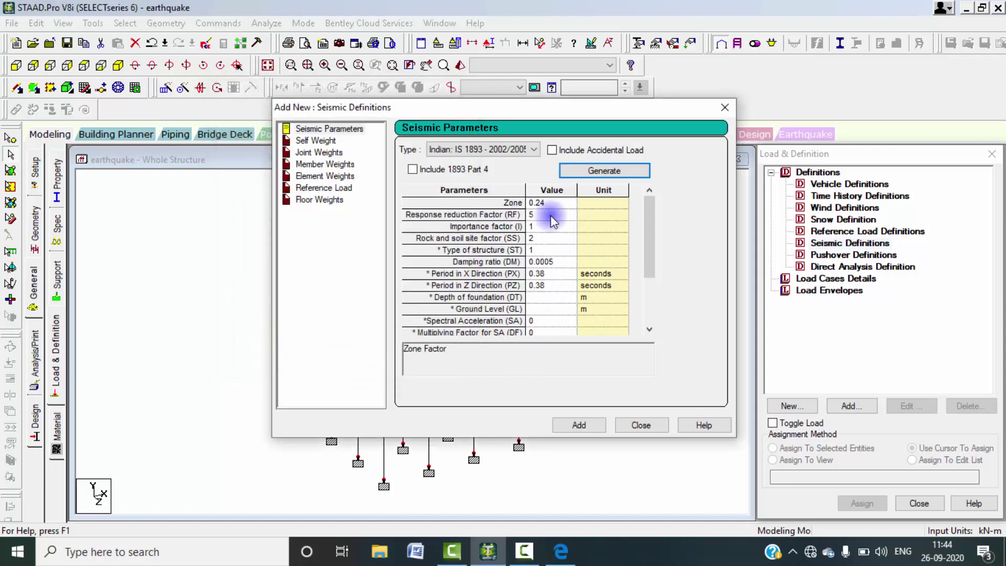
Step: Add the generated parameters to the seismic definition, along with a self weight factor of 1
{"action": "left_click", "coordinate": [581, 429]}
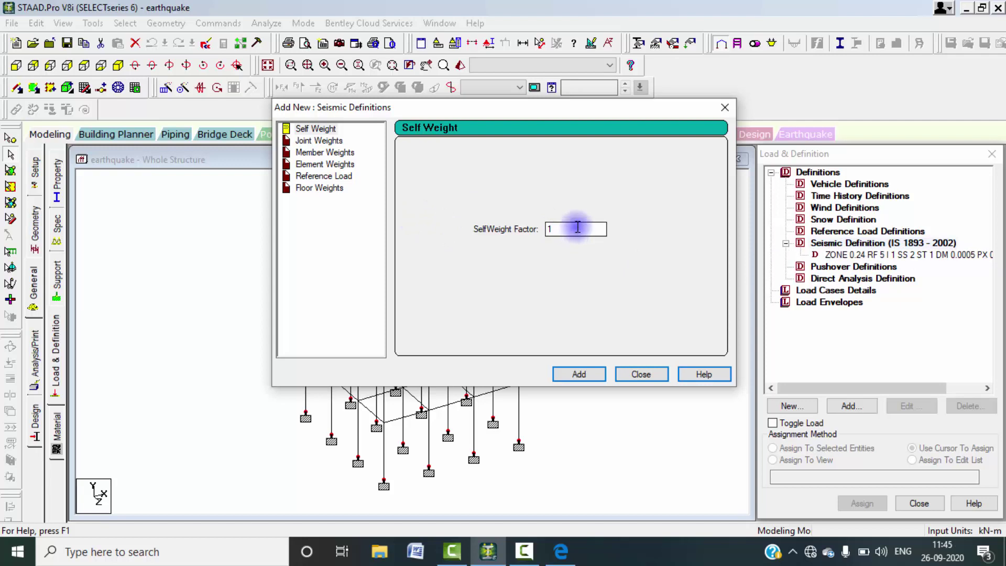
{"action": "left_click", "coordinate": [586, 373]}
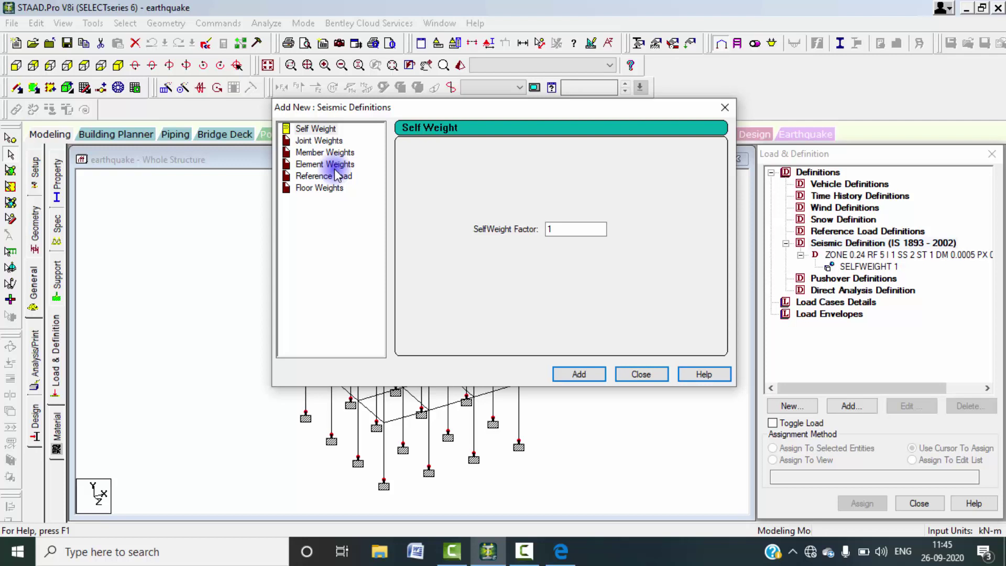
Step: Add a floor weight of 5 kN/m2 over a Y range of 0 to 15 m to the seismic definition
{"action": "left_click", "coordinate": [322, 189]}
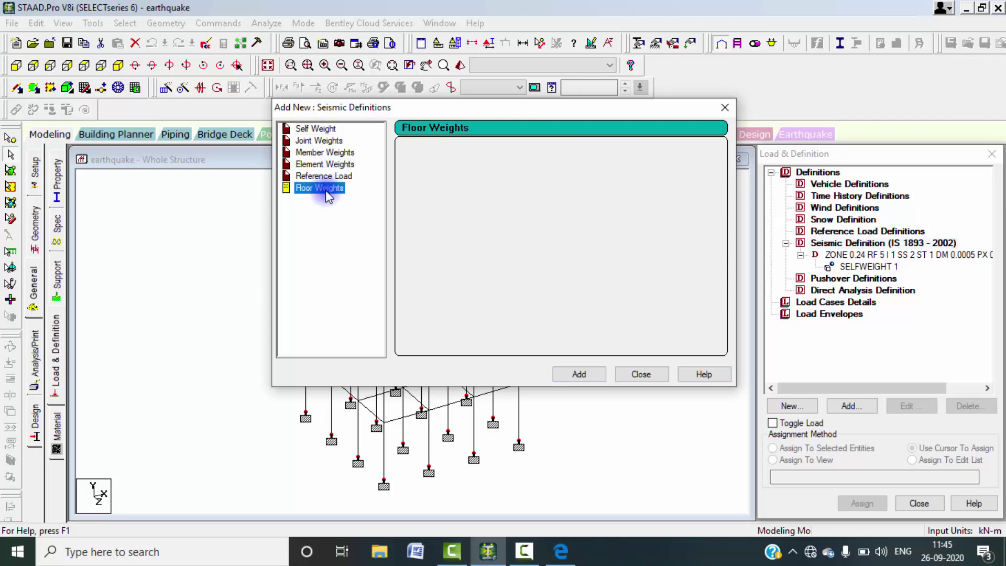
{"action": "left_click_drag", "start_coordinate": [464, 206], "coordinate": [438, 205]}
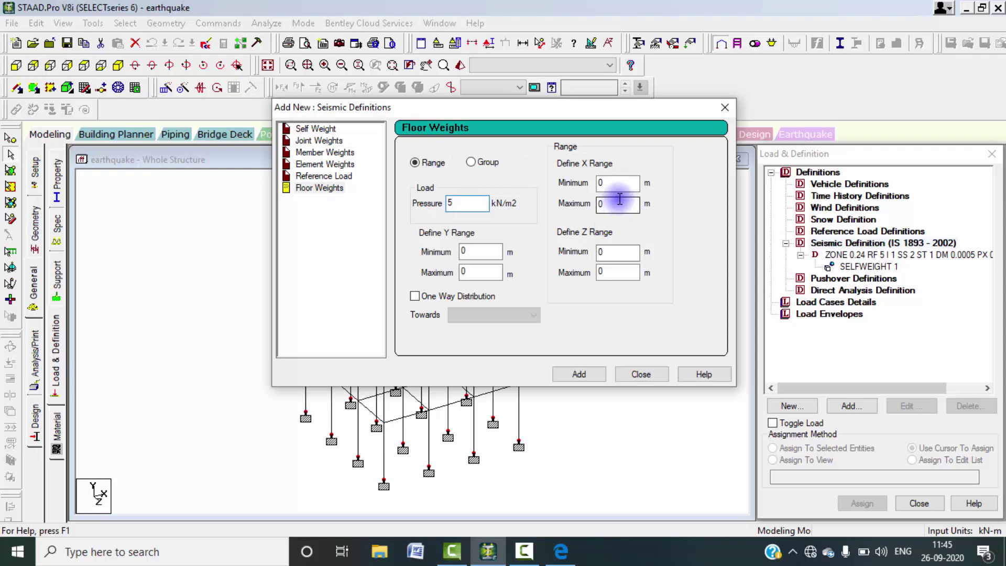
{"action": "double_click", "coordinate": [475, 273]}
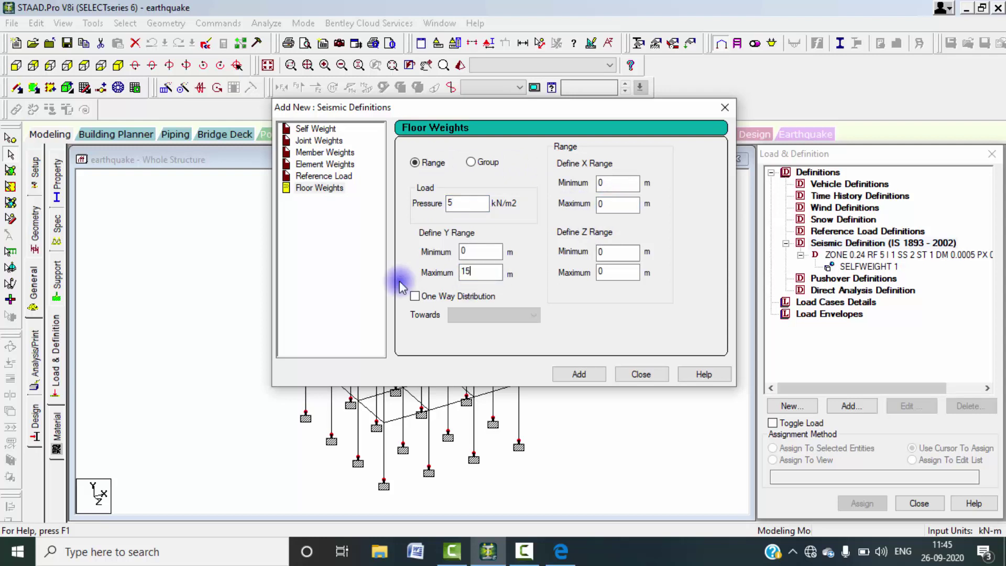
{"action": "left_click", "coordinate": [579, 373]}
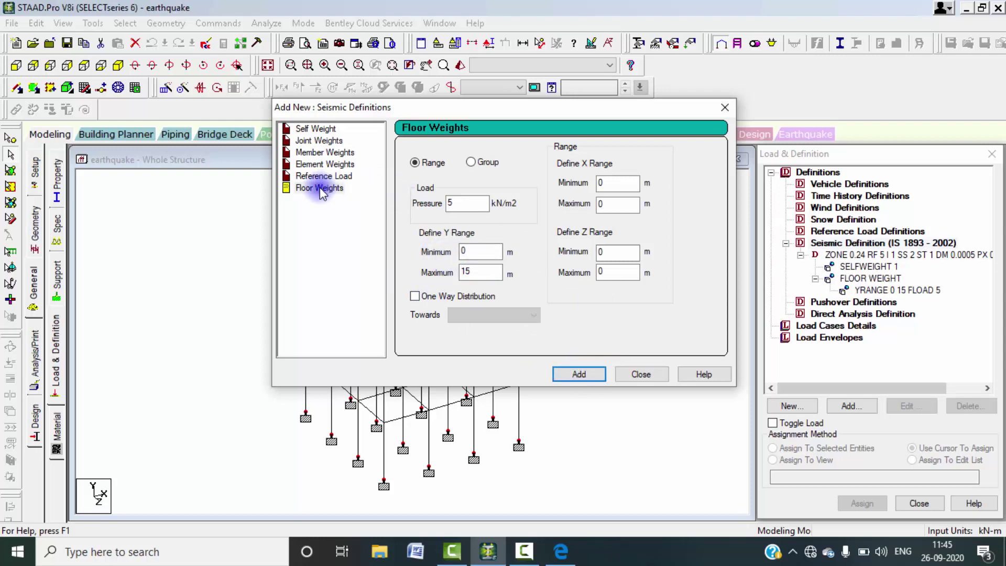
Step: Add a second floor weight of 3 kN/m2 over the Y range 0 to 15 m to the seismic definition
{"action": "double_click", "coordinate": [462, 203]}
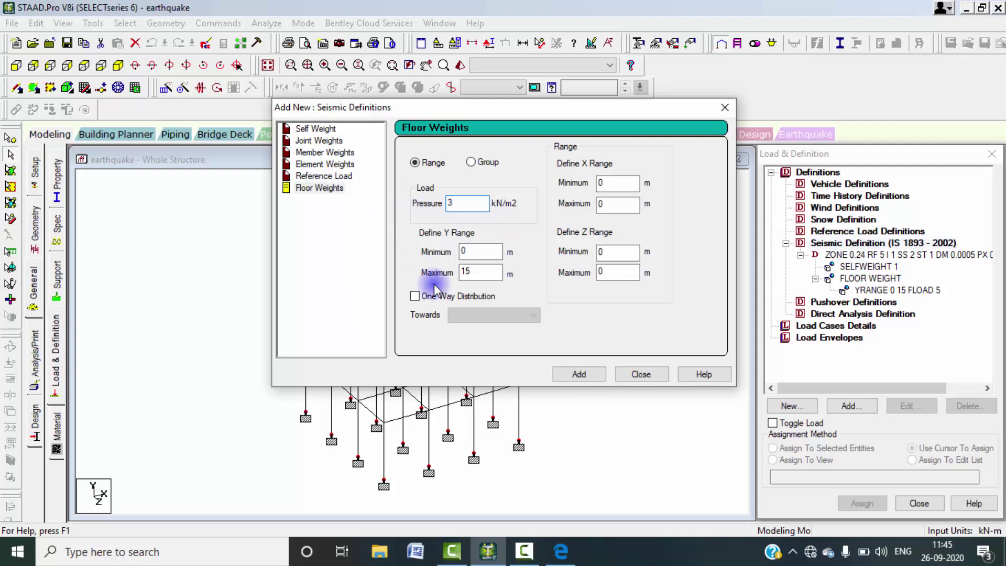
{"action": "left_click", "coordinate": [579, 374]}
{"action": "left_click", "coordinate": [641, 374]}
{"action": "left_click", "coordinate": [862, 293]}
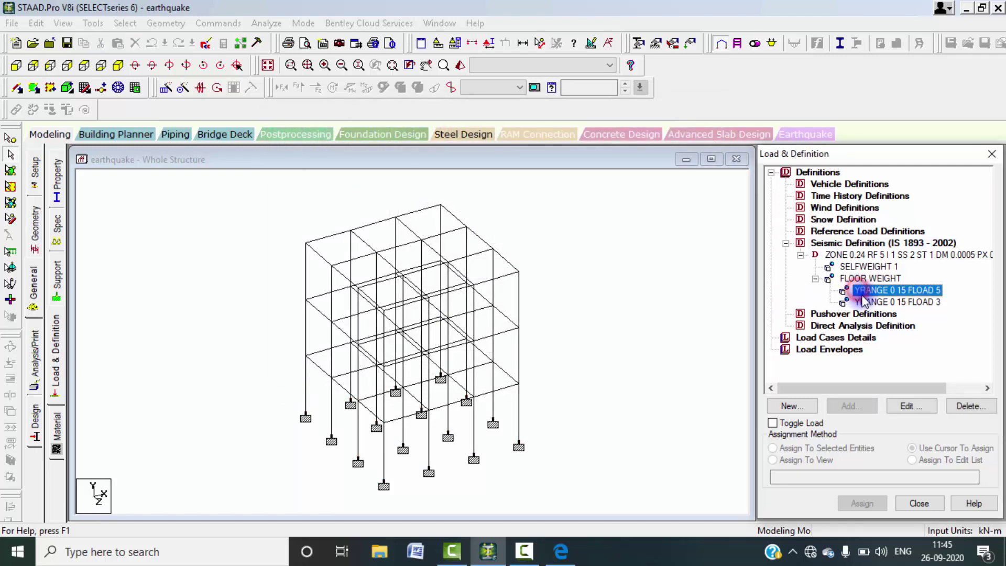
{"action": "left_click", "coordinate": [864, 301]}
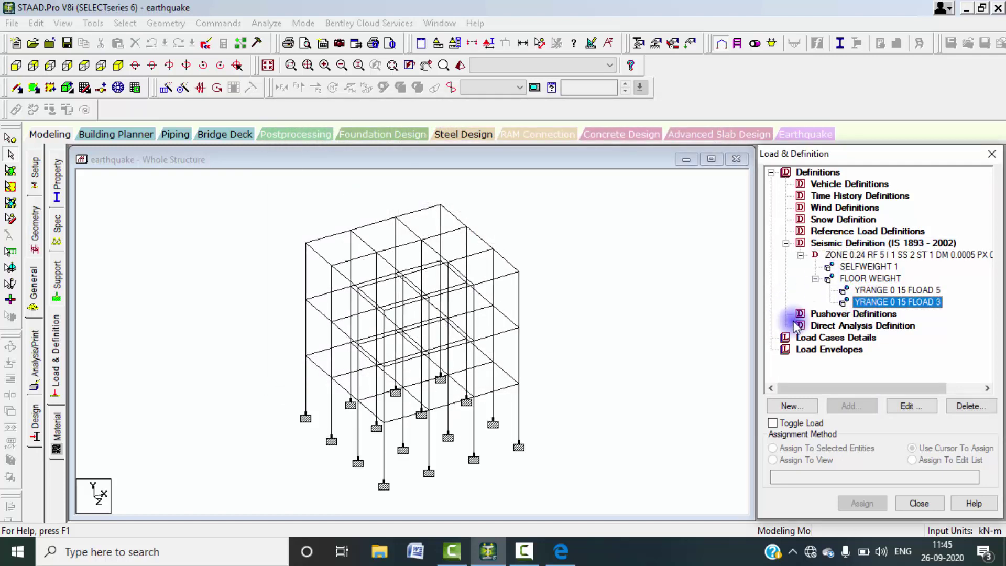
{"action": "left_click", "coordinate": [524, 550]}
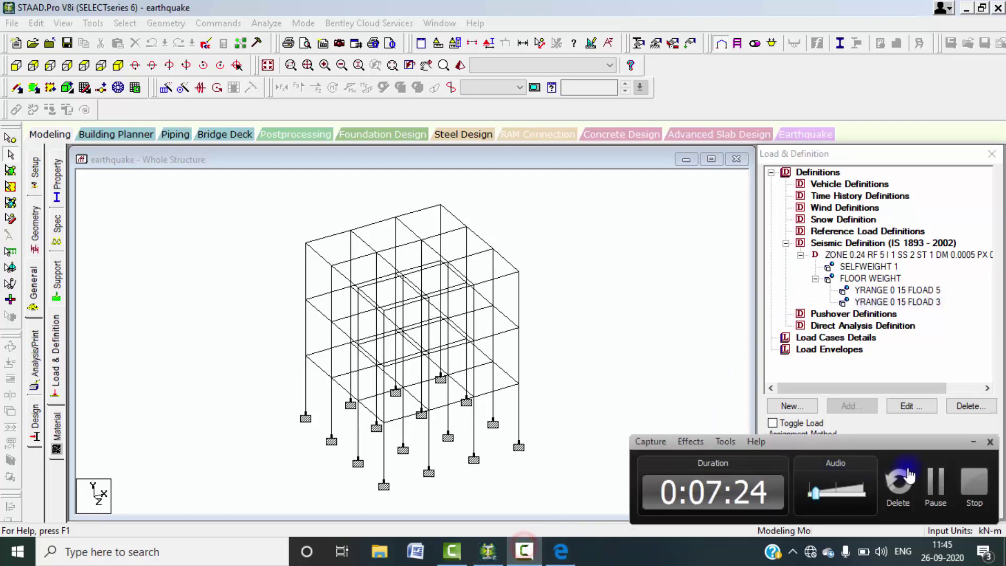
{"action": "left_click", "coordinate": [933, 484]}
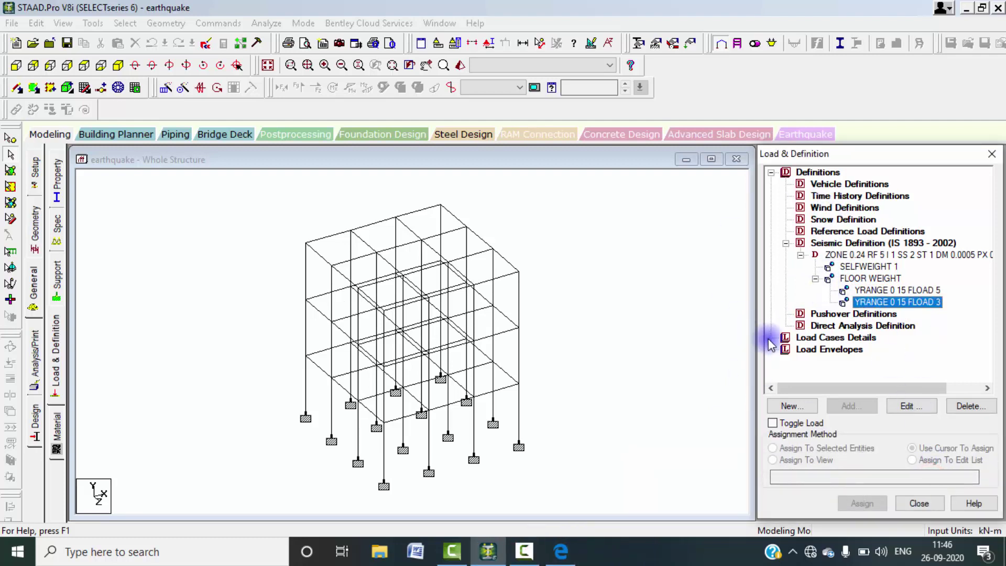
Step: Create primary load case 1 with the Seismic loading type and the title "seismic in x"
{"action": "left_click", "coordinate": [771, 173]}
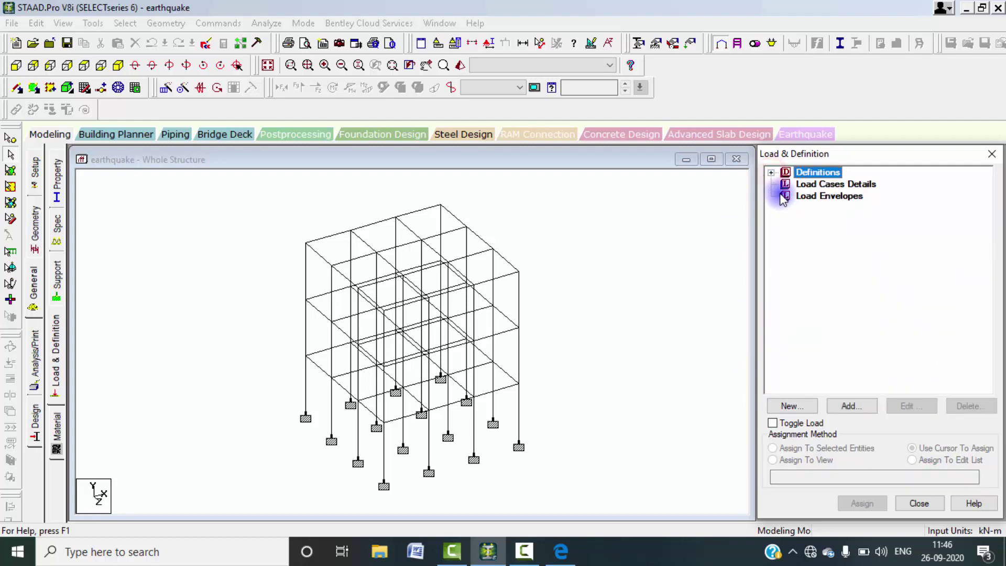
{"action": "left_click", "coordinate": [809, 185]}
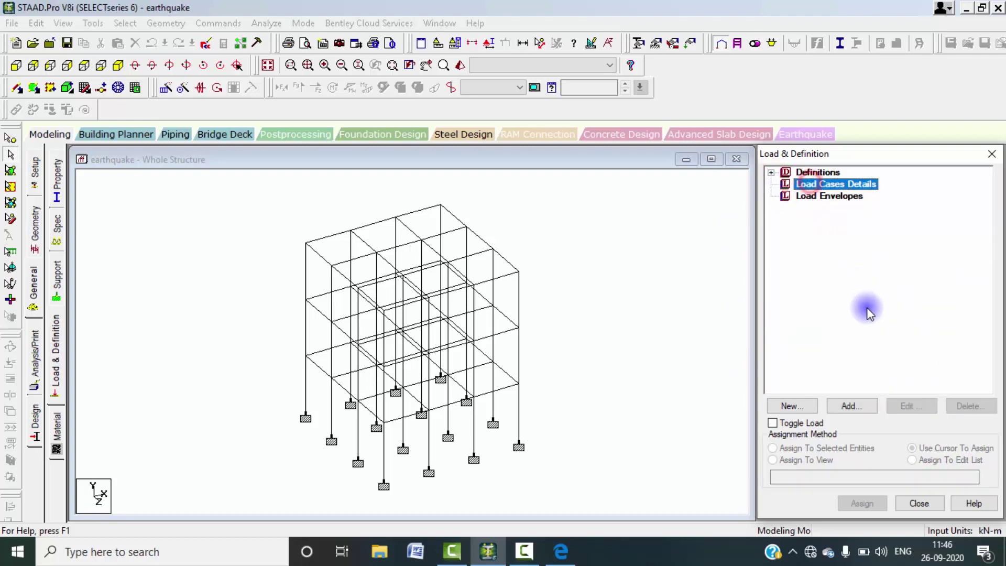
{"action": "left_click", "coordinate": [850, 407]}
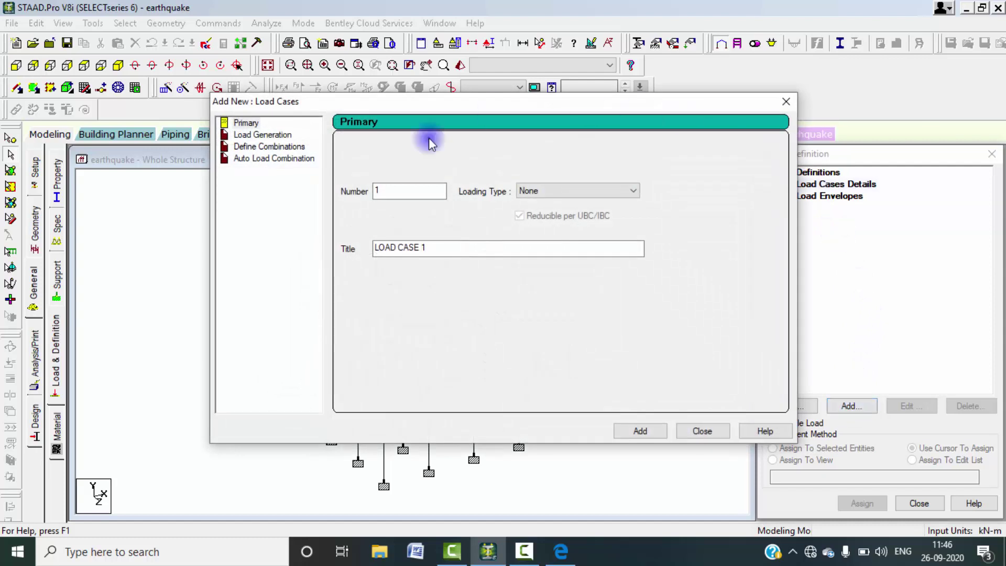
{"action": "left_click", "coordinate": [520, 247]}
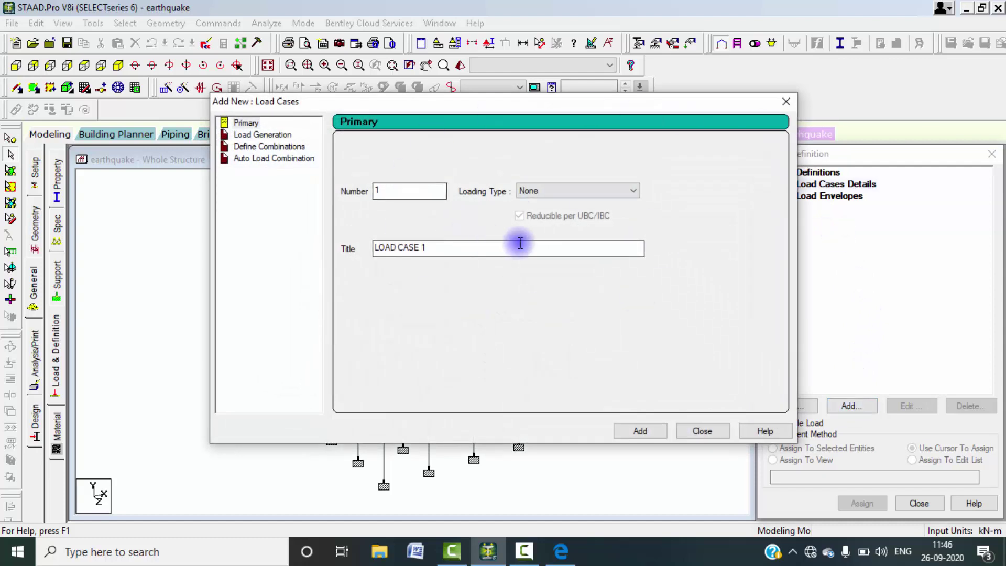
{"action": "left_click", "coordinate": [612, 190]}
{"action": "left_click", "coordinate": [529, 204]}
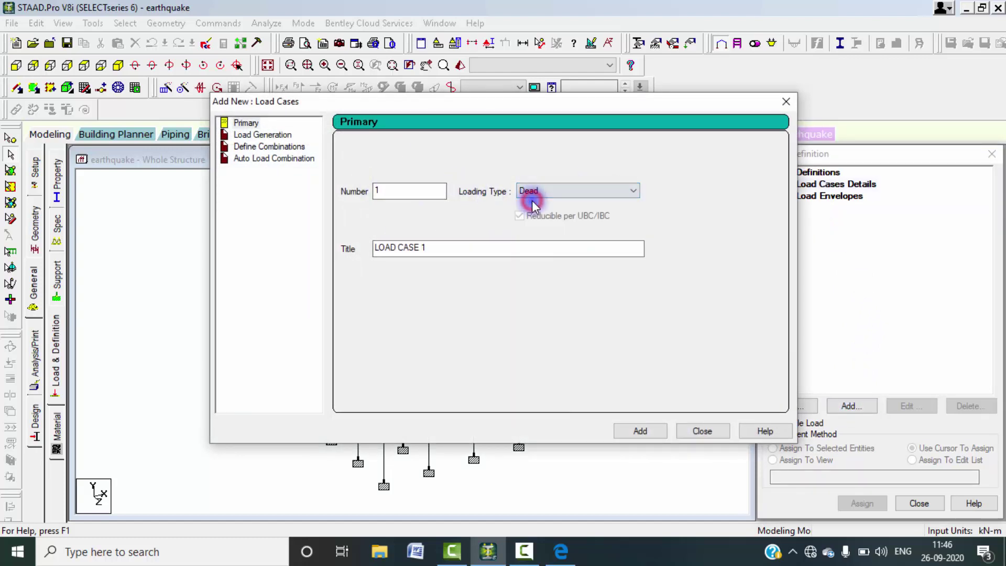
{"action": "left_click", "coordinate": [618, 198]}
{"action": "left_click", "coordinate": [532, 239]}
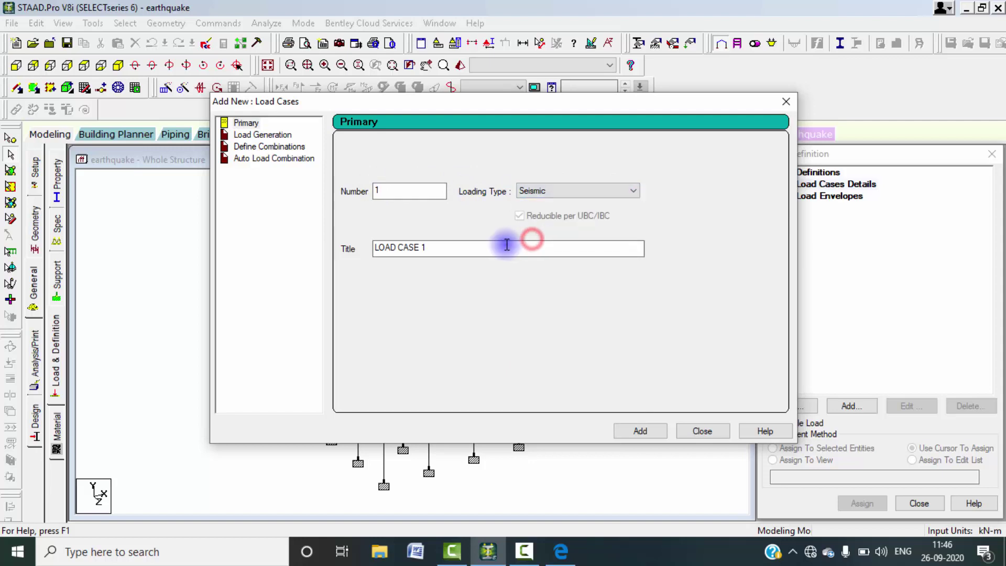
{"action": "left_click_drag", "start_coordinate": [502, 246], "coordinate": [239, 244]}
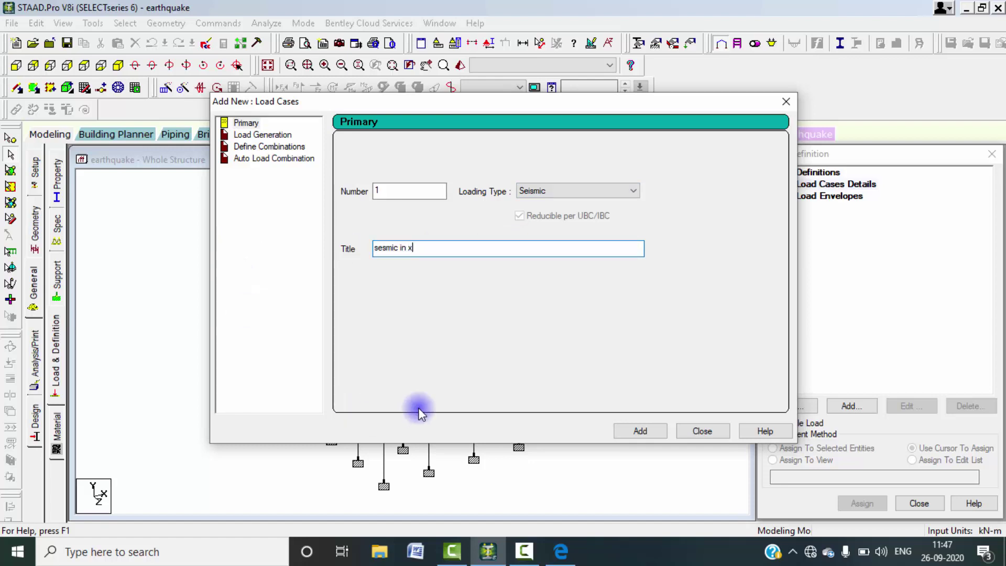
{"action": "left_click", "coordinate": [382, 244]}
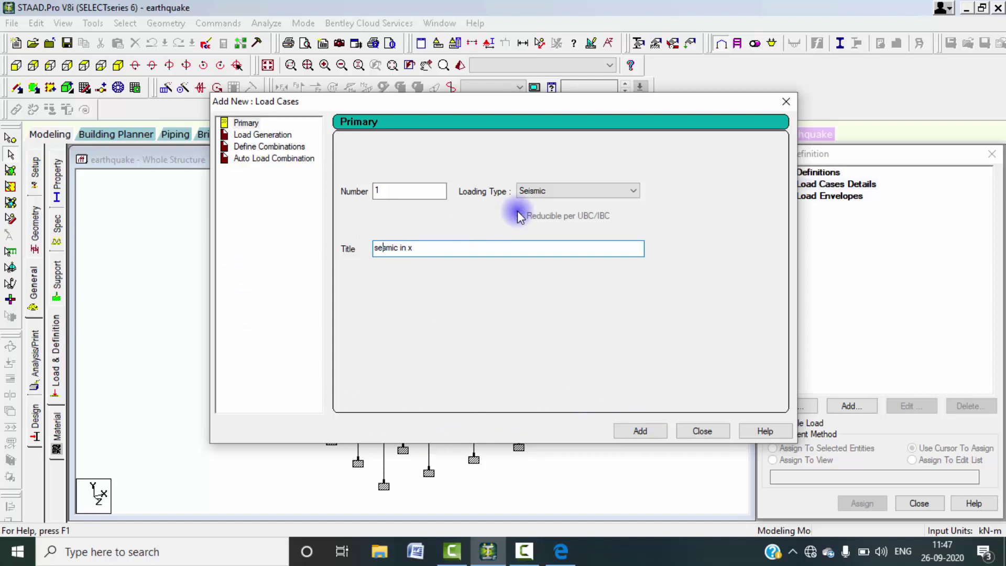
{"action": "type", "text": "i"}
{"action": "left_click", "coordinate": [640, 430]}
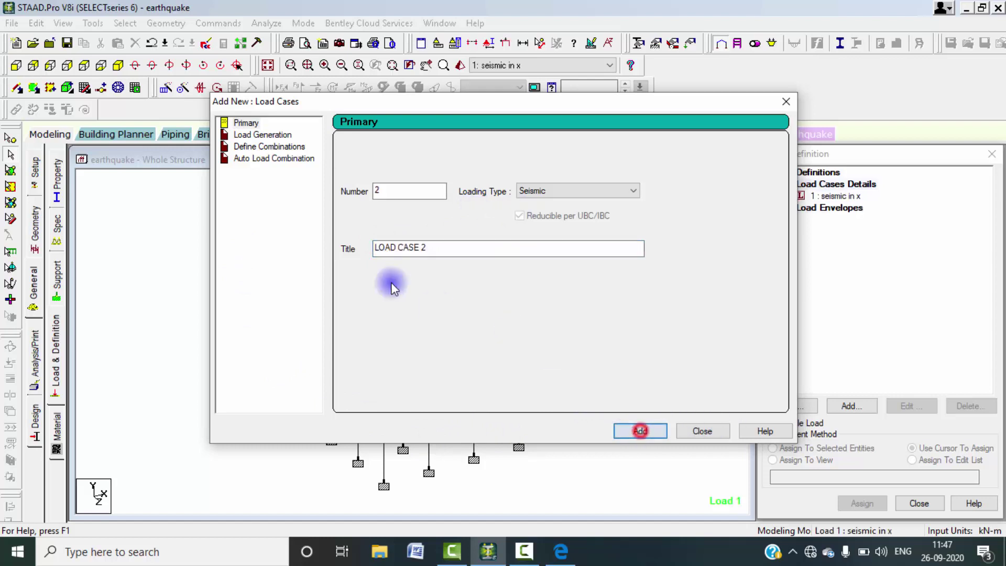
Step: Create primary load case 2 with the Seismic loading type and the title "seismic in z"
{"action": "left_click_drag", "start_coordinate": [443, 246], "coordinate": [342, 248]}
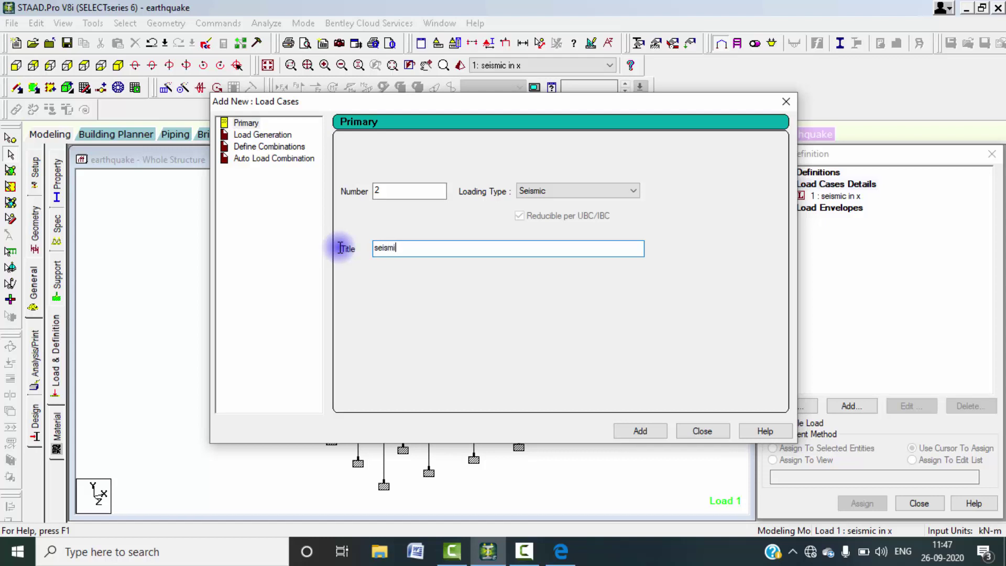
{"action": "type", "text": "seismic in z"}
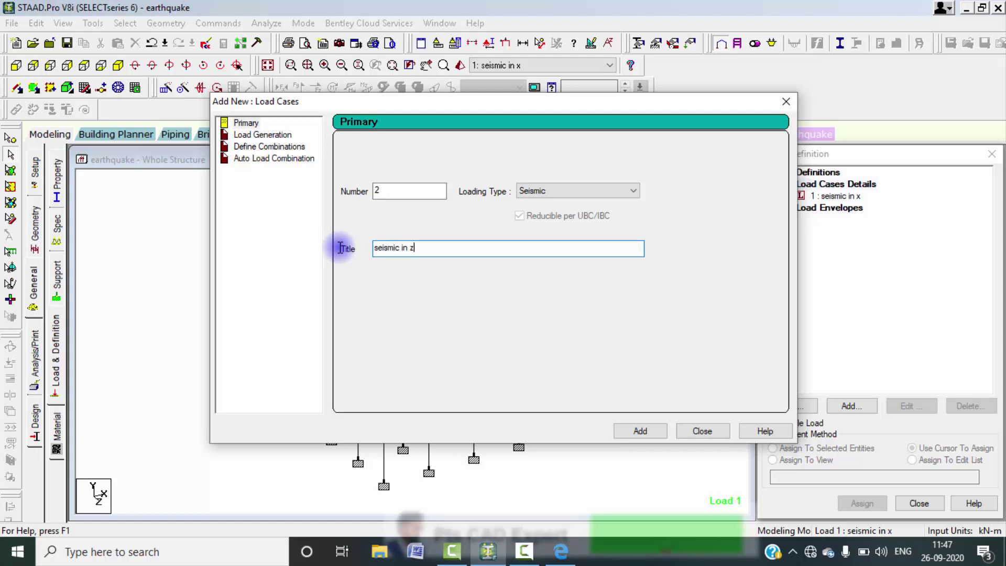
{"action": "left_click", "coordinate": [641, 431]}
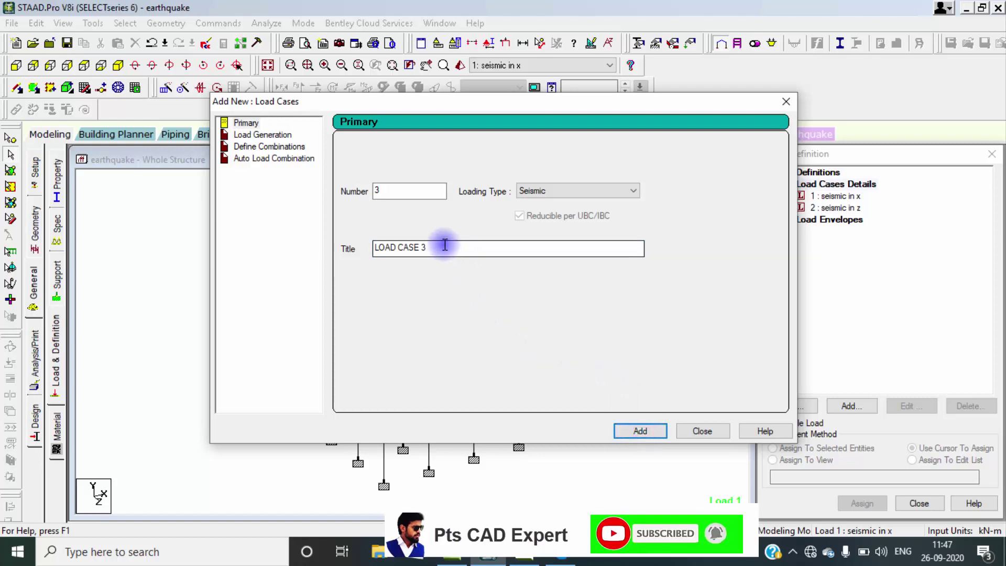
Step: Create primary load case 3 with the Dead loading type and the title "dead"
{"action": "left_click_drag", "start_coordinate": [446, 249], "coordinate": [226, 267]}
{"action": "left_click", "coordinate": [617, 191]}
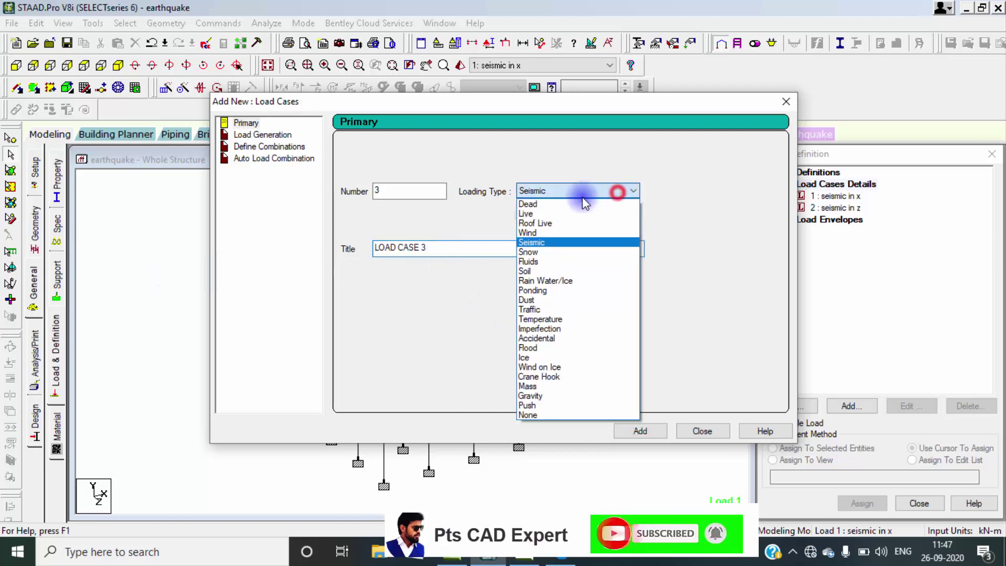
{"action": "left_click", "coordinate": [561, 202]}
{"action": "left_click_drag", "start_coordinate": [459, 245], "coordinate": [180, 246]}
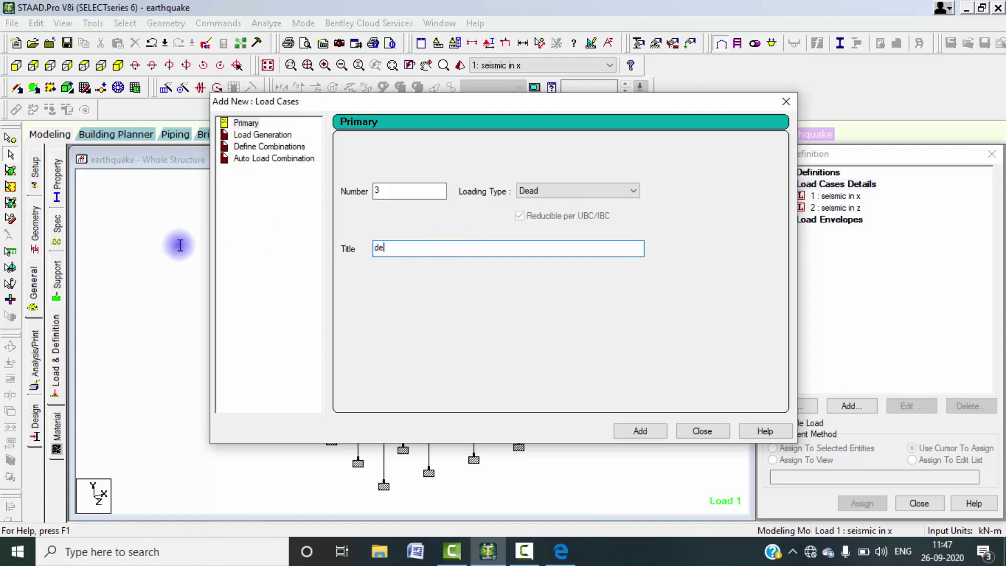
{"action": "type", "text": "dead"}
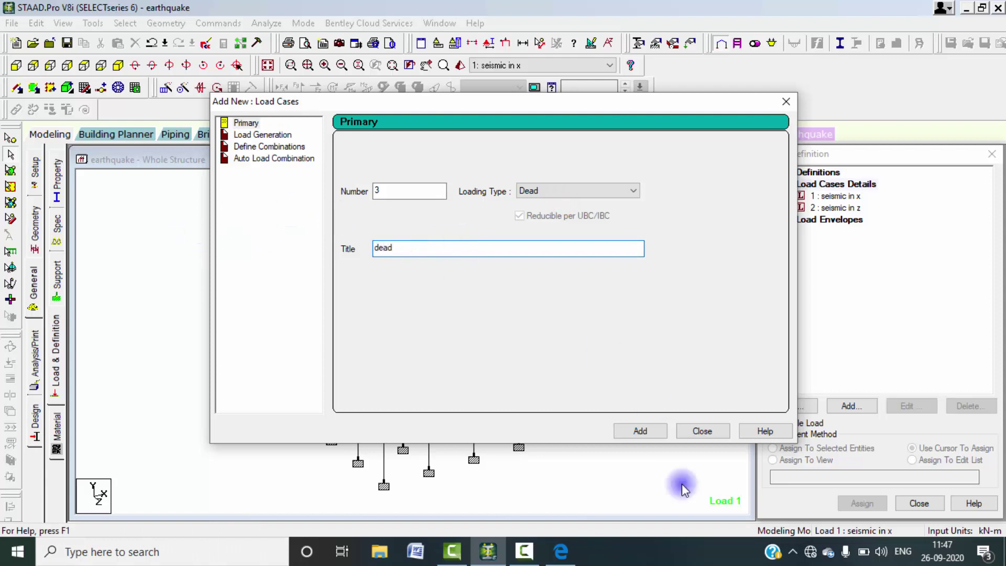
{"action": "left_click", "coordinate": [640, 431]}
Step: Create primary load case 4 with the Live loading type and the title "live", and finish adding load cases
{"action": "left_click", "coordinate": [607, 192]}
{"action": "left_click", "coordinate": [541, 213]}
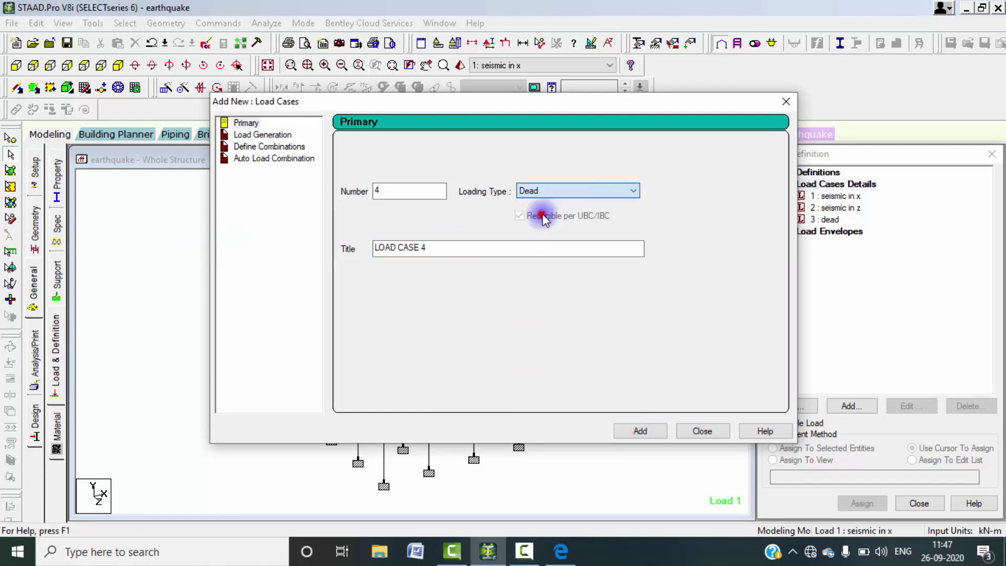
{"action": "left_click_drag", "start_coordinate": [452, 245], "coordinate": [253, 244]}
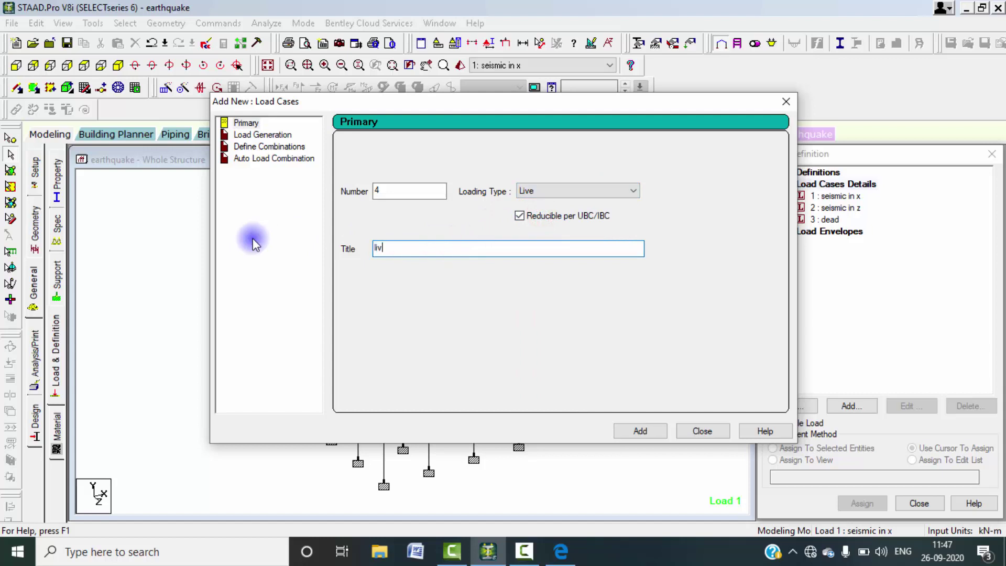
{"action": "left_click", "coordinate": [655, 431]}
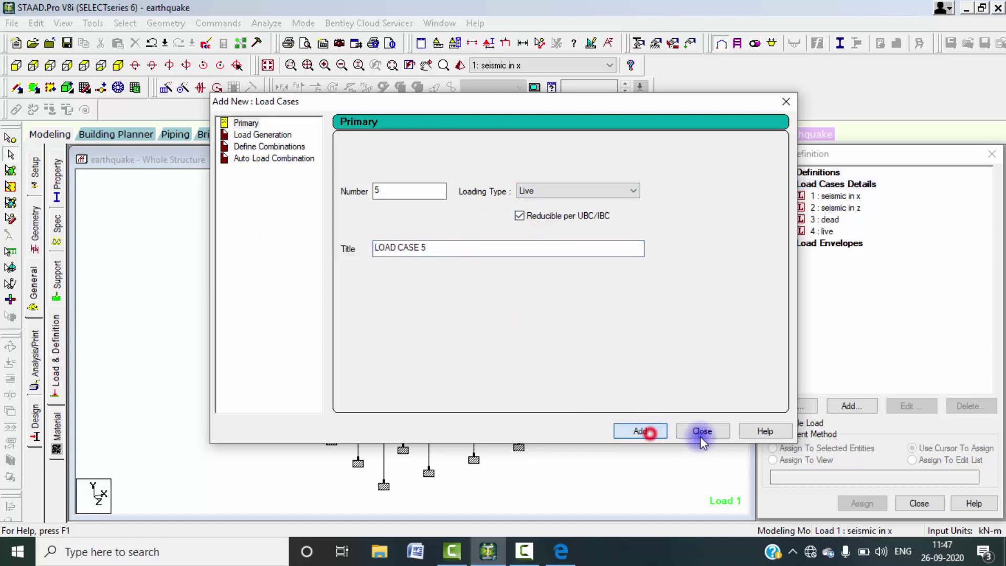
{"action": "left_click", "coordinate": [701, 431]}
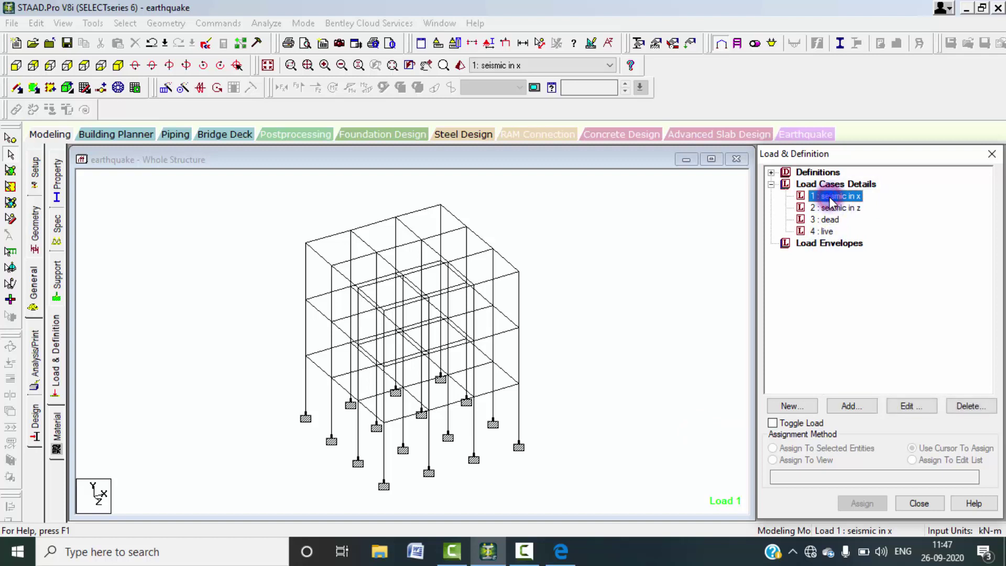
Step: Add a seismic load in the X direction with factor 1 to the "seismic in x" load case
{"action": "left_click", "coordinate": [851, 406]}
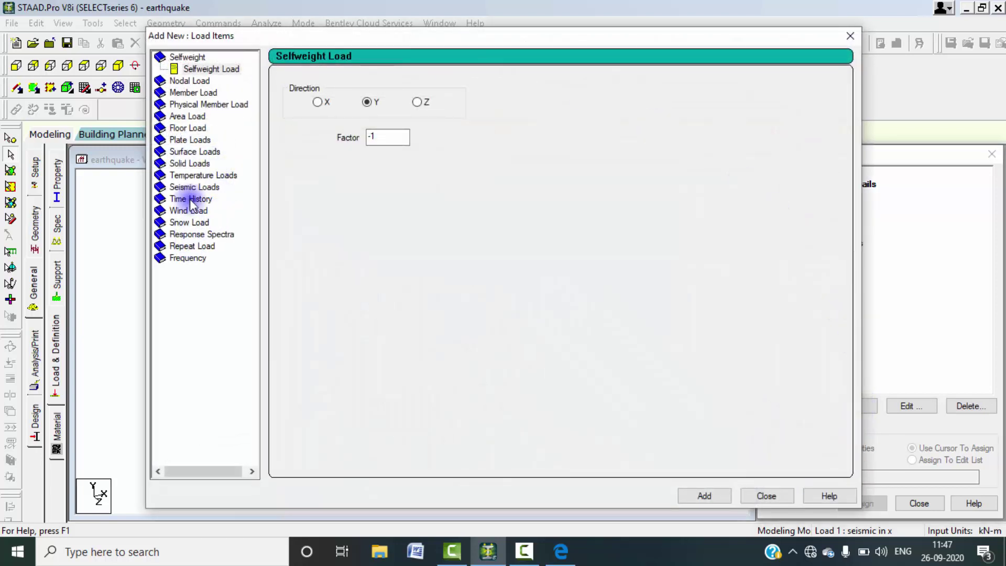
{"action": "left_click", "coordinate": [193, 189]}
{"action": "left_click", "coordinate": [288, 94]}
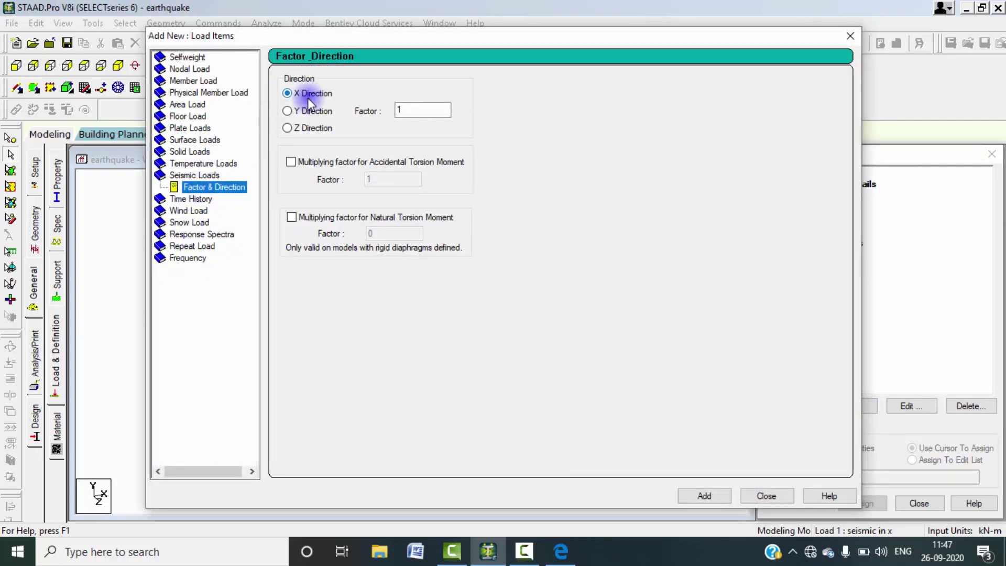
{"action": "left_click", "coordinate": [705, 502]}
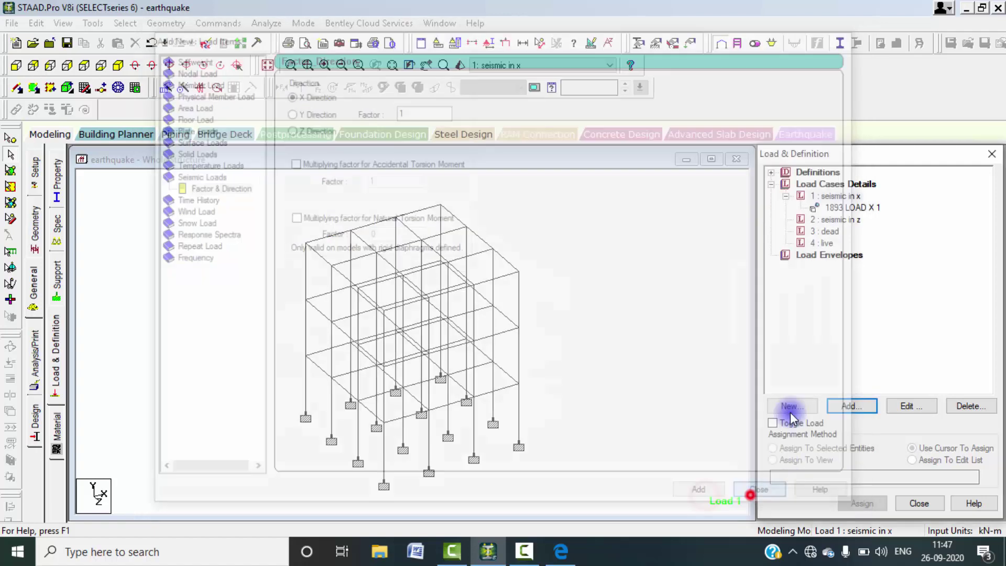
Step: Add a seismic load in the Z direction with factor 1 to the "seismic in z" load case
{"action": "left_click", "coordinate": [828, 219]}
{"action": "left_click", "coordinate": [851, 405]}
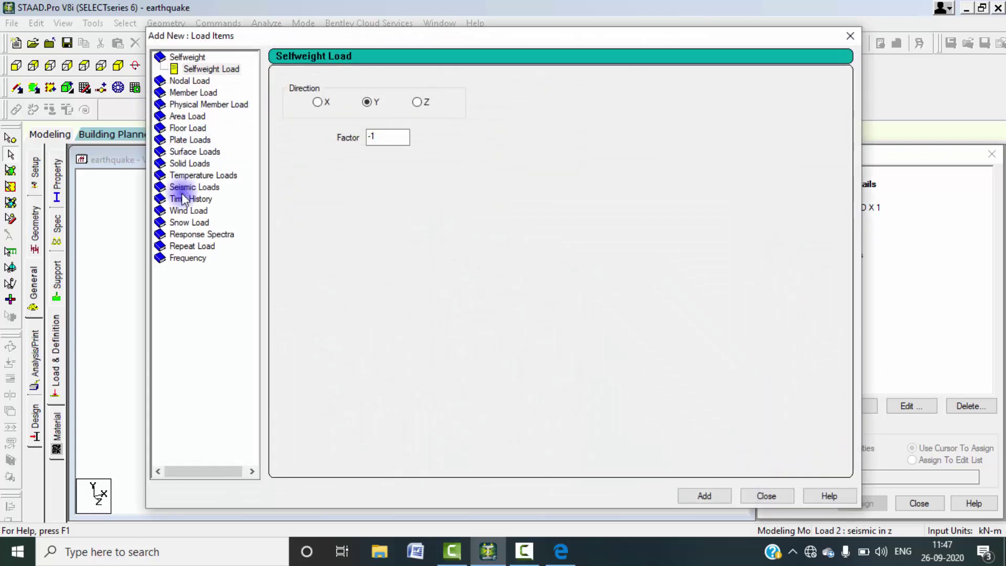
{"action": "left_click", "coordinate": [187, 186]}
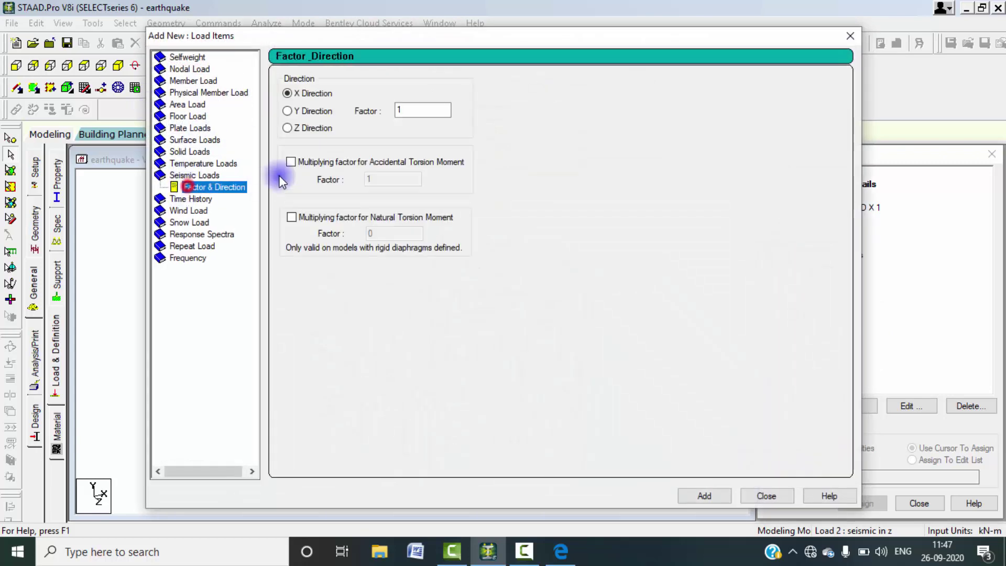
{"action": "left_click", "coordinate": [287, 128]}
{"action": "left_click", "coordinate": [705, 496]}
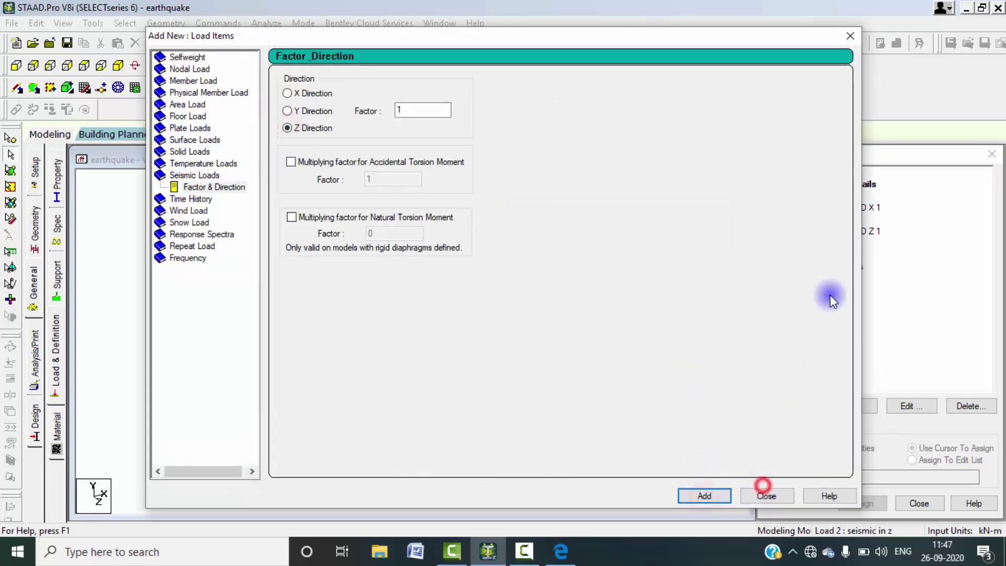
{"action": "left_click", "coordinate": [771, 496]}
{"action": "left_click", "coordinate": [845, 232]}
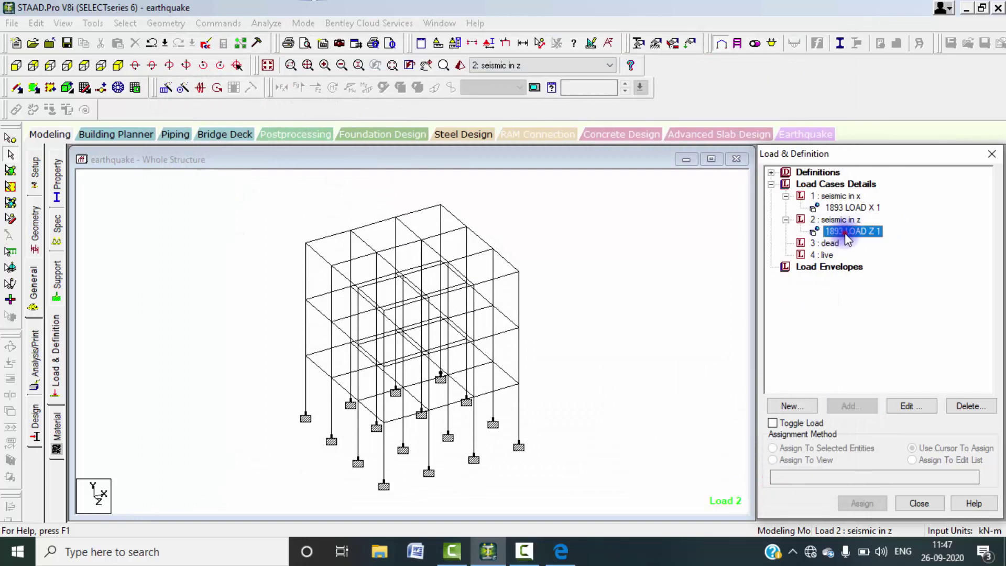
{"action": "left_click", "coordinate": [853, 208]}
Step: Add a floor load of -5 kN/m2 in global Y over the Y range 0 to 15 m to the "dead" load case
{"action": "left_click", "coordinate": [827, 243]}
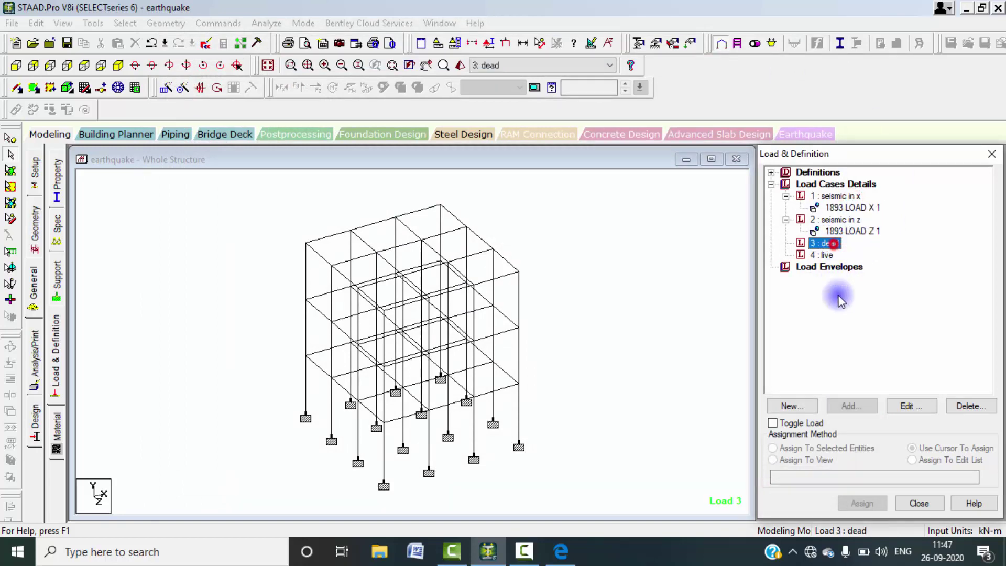
{"action": "left_click", "coordinate": [849, 407]}
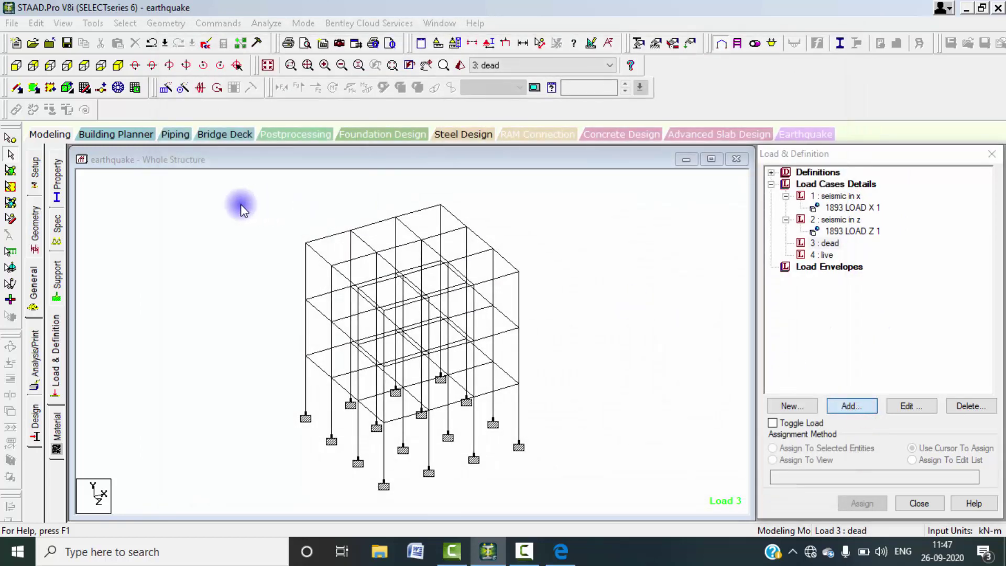
{"action": "left_click", "coordinate": [202, 128]}
{"action": "double_click", "coordinate": [344, 152]}
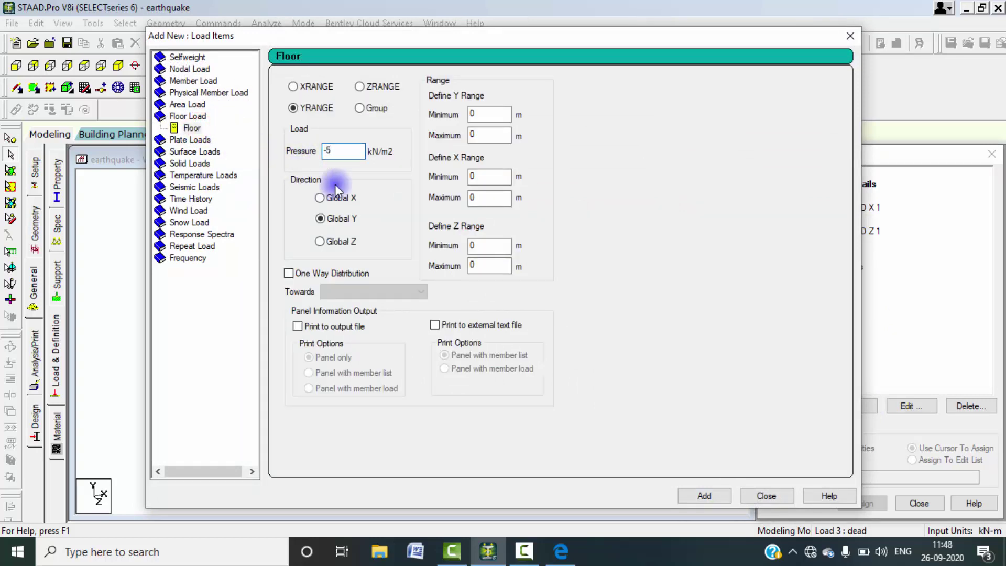
{"action": "double_click", "coordinate": [490, 135]}
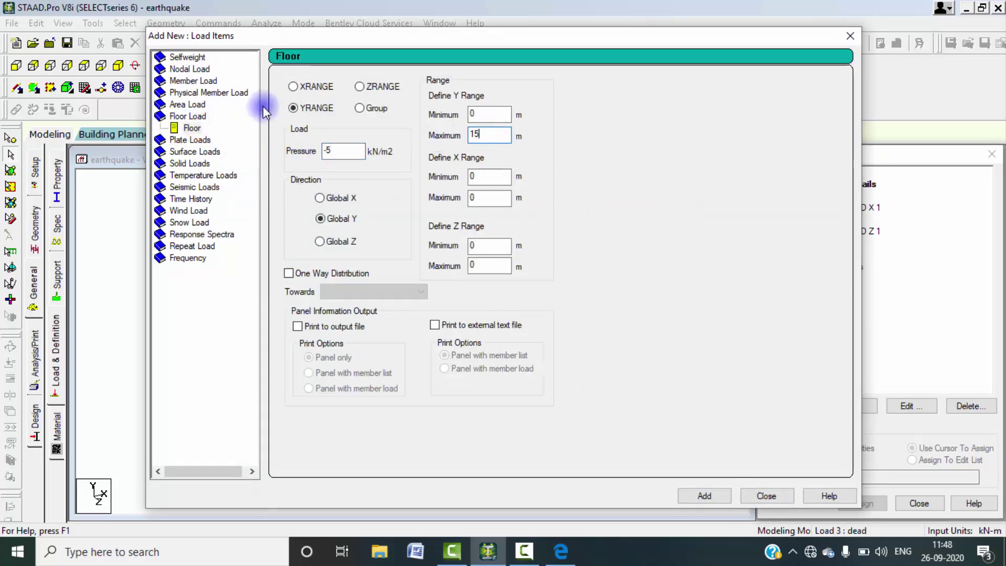
{"action": "left_click", "coordinate": [705, 495]}
{"action": "left_click", "coordinate": [760, 495]}
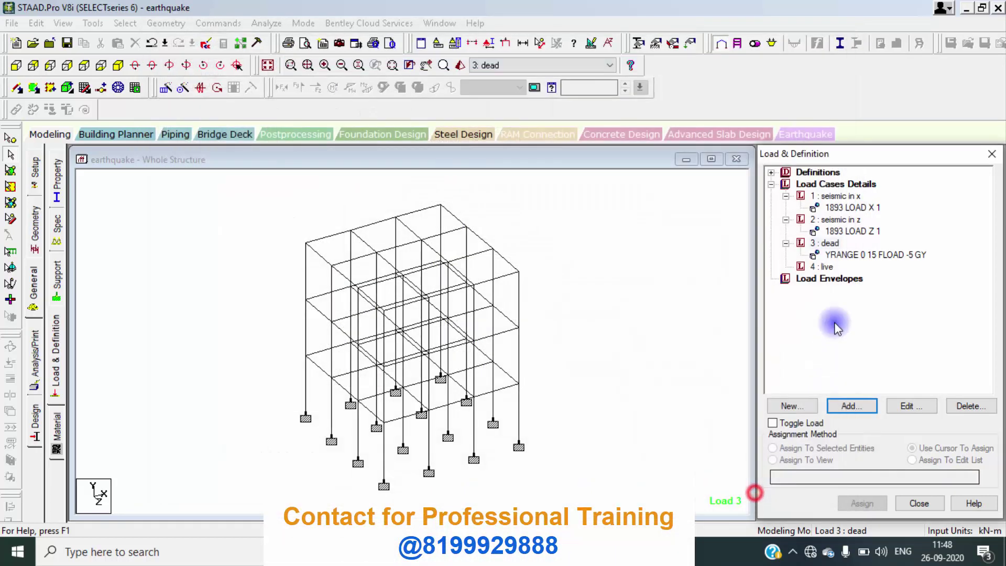
{"action": "left_click", "coordinate": [849, 256]}
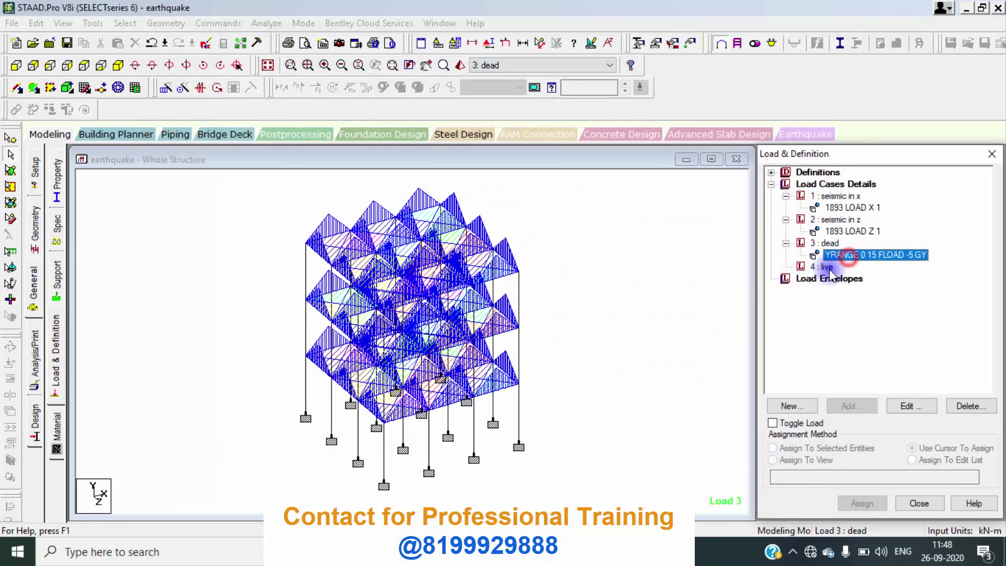
Step: Add a floor load of -3 kN/m2 in global Y over the Y range 0 to 15 m to the "live" load case
{"action": "left_click", "coordinate": [826, 267]}
{"action": "left_click", "coordinate": [852, 406]}
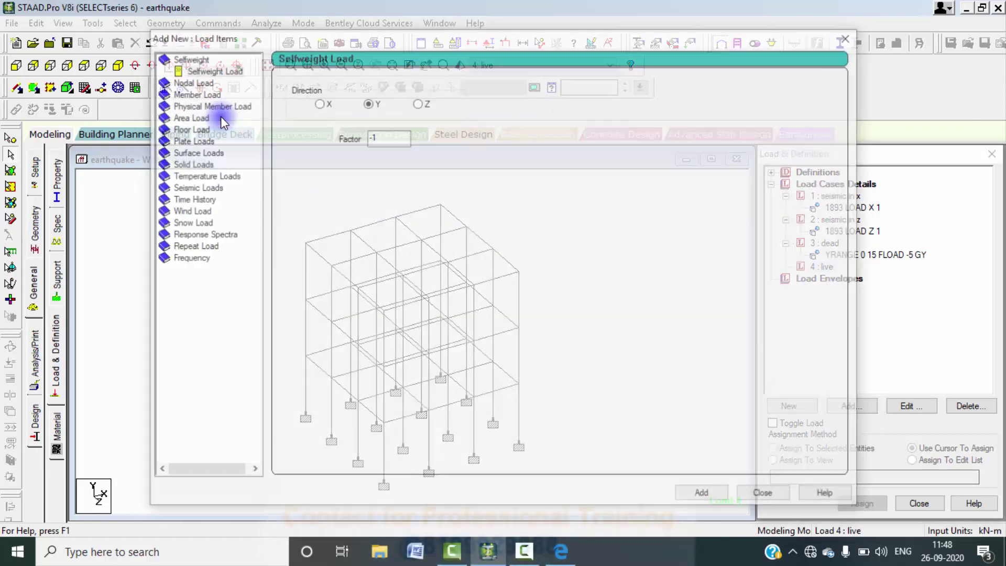
{"action": "left_click", "coordinate": [180, 127]}
{"action": "left_click", "coordinate": [342, 150]}
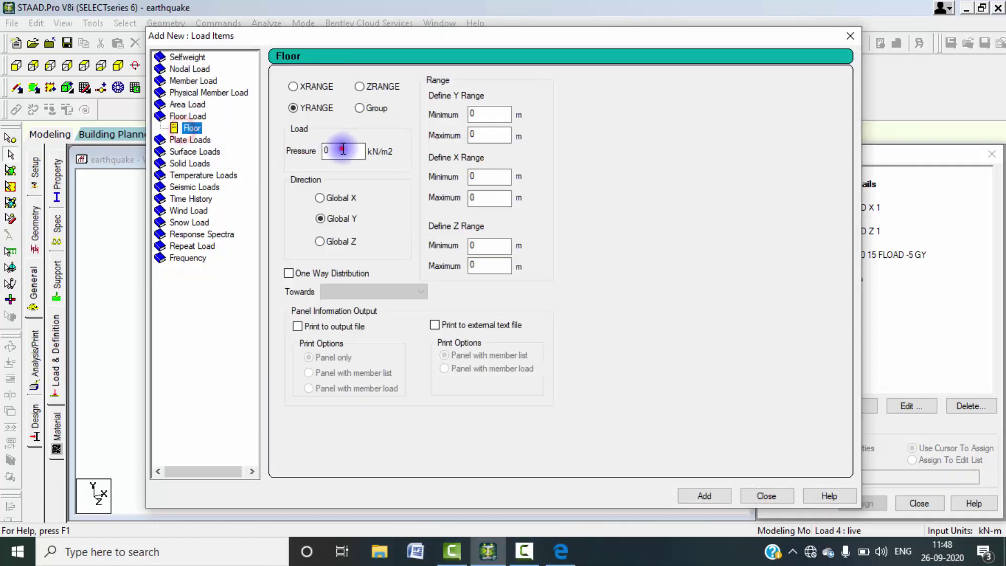
{"action": "type", "text": "-3"}
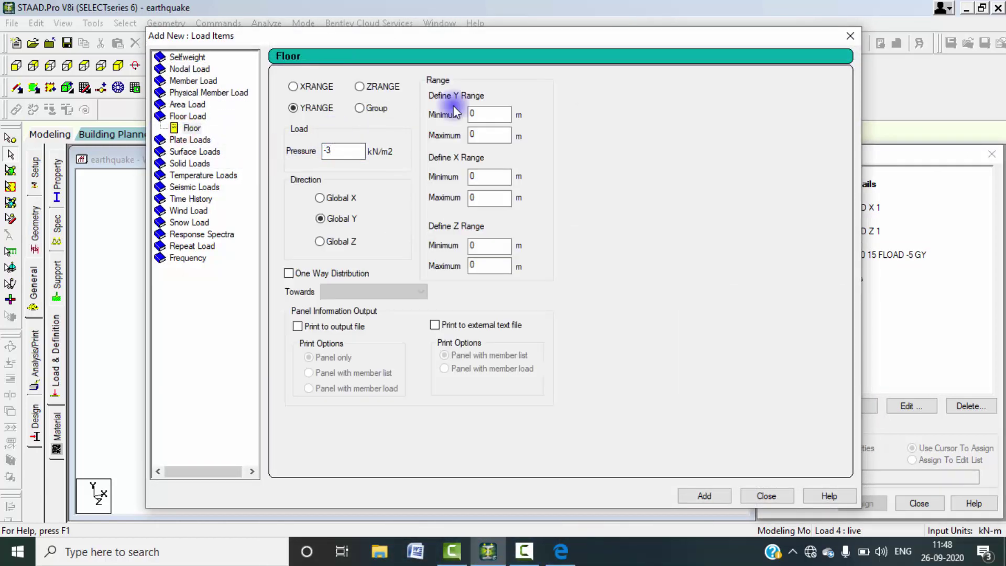
{"action": "left_click", "coordinate": [496, 135]}
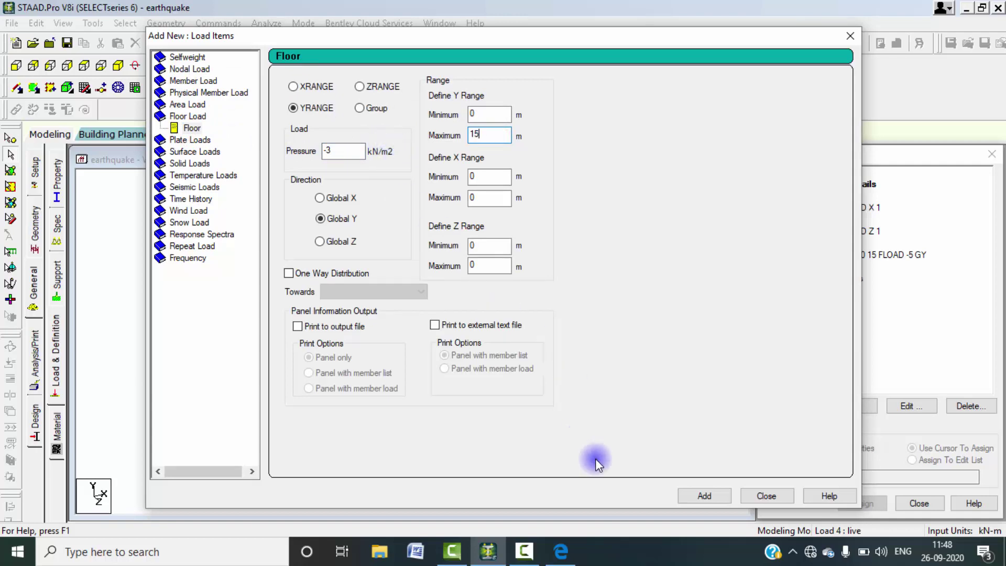
{"action": "left_click", "coordinate": [766, 496]}
{"action": "left_click", "coordinate": [875, 278]}
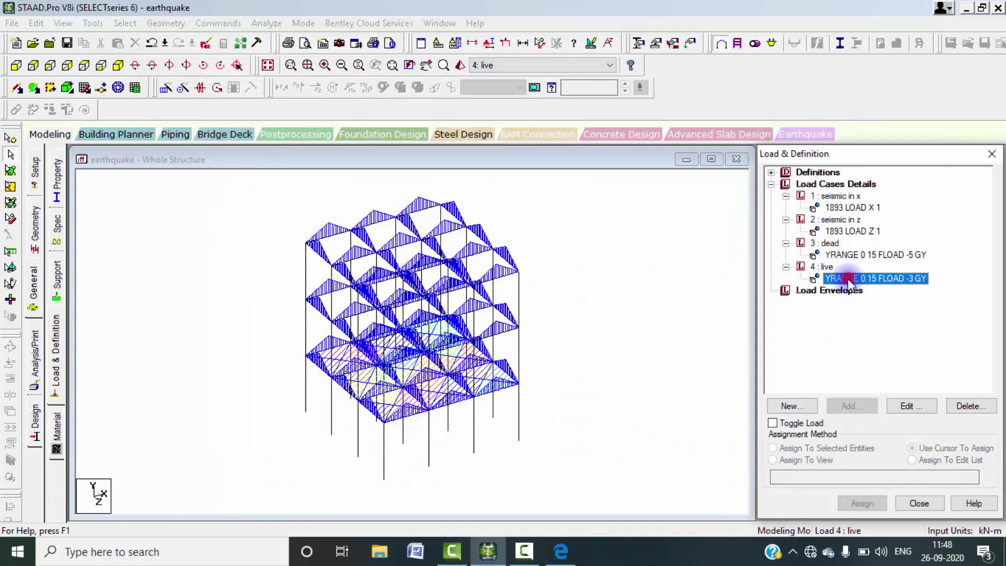
{"action": "left_click", "coordinate": [712, 291]}
Step: Generate and add automatic load combinations using the Indian Code and the Genral_Structures category
{"action": "left_click", "coordinate": [824, 185]}
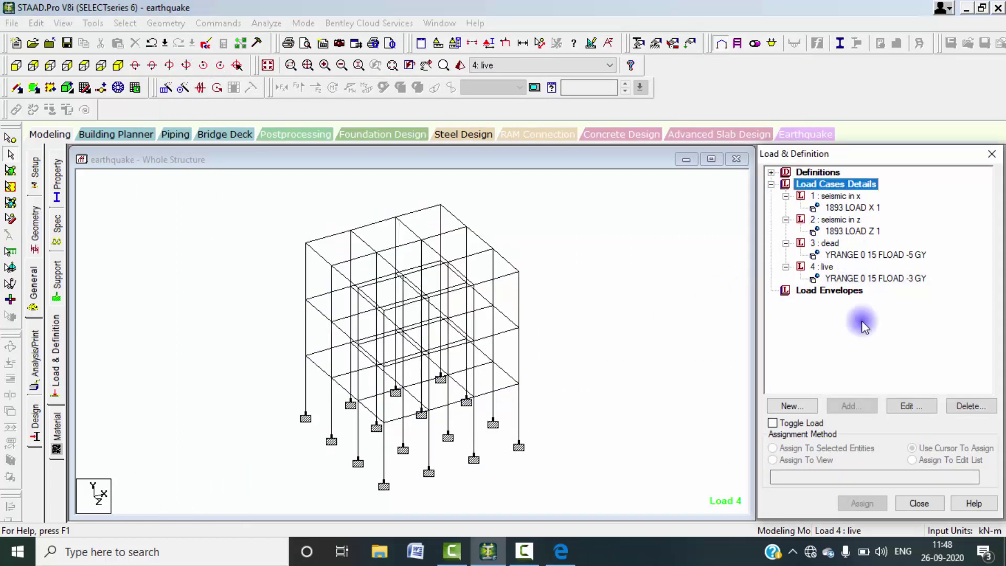
{"action": "left_click", "coordinate": [862, 409]}
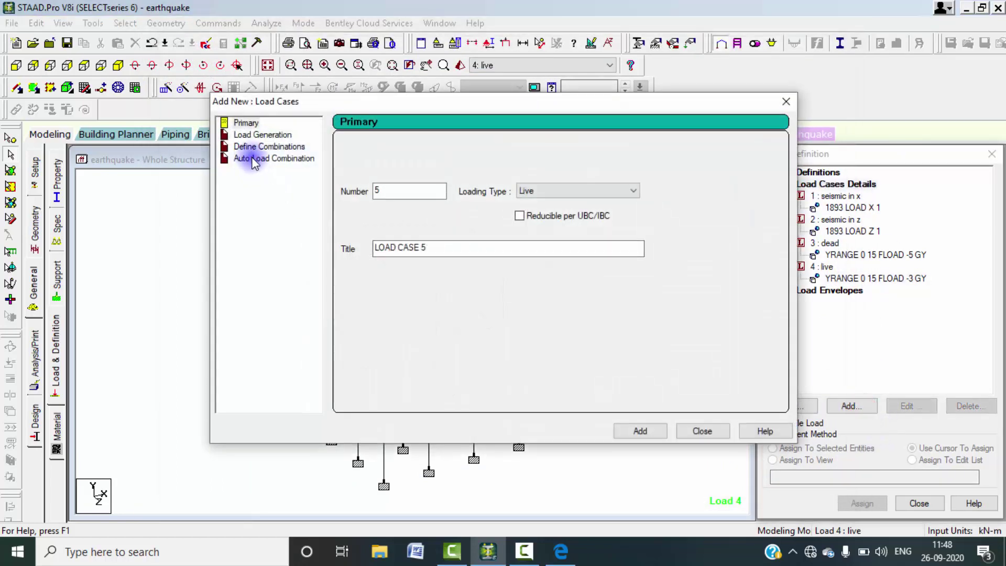
{"action": "left_click", "coordinate": [239, 158]}
{"action": "left_click", "coordinate": [531, 156]}
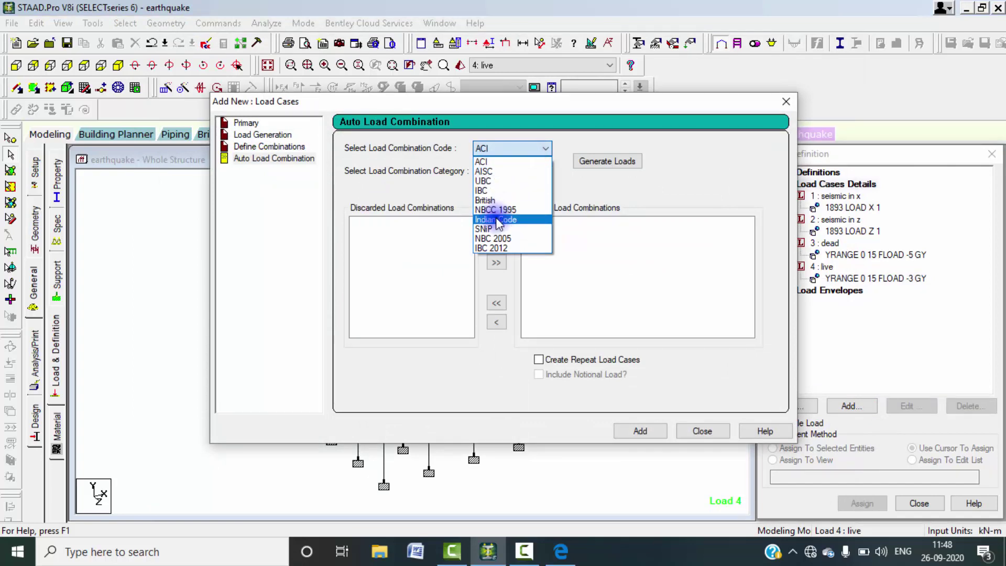
{"action": "left_click", "coordinate": [530, 224]}
{"action": "left_click", "coordinate": [583, 169]}
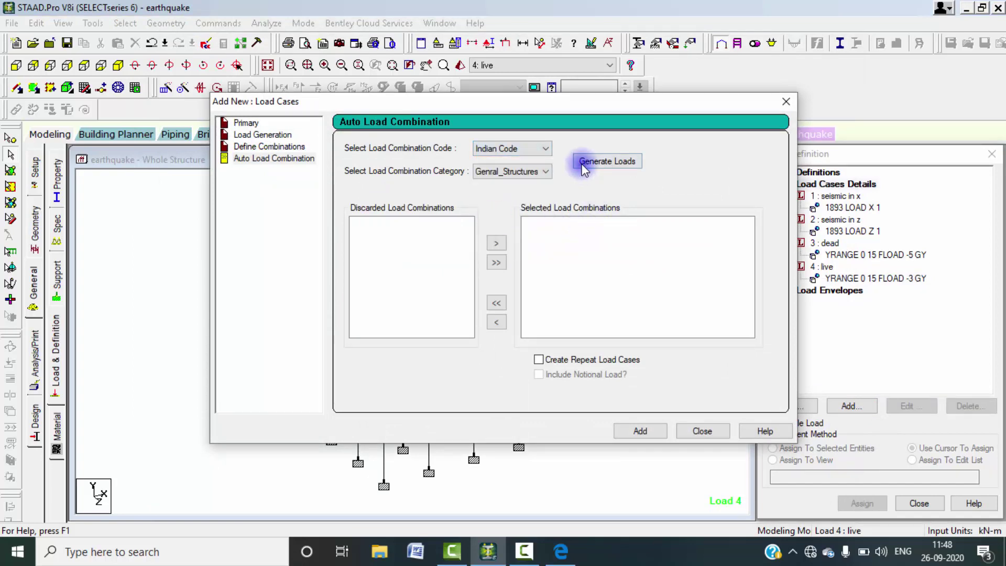
{"action": "left_click", "coordinate": [638, 431]}
{"action": "left_click", "coordinate": [699, 430]}
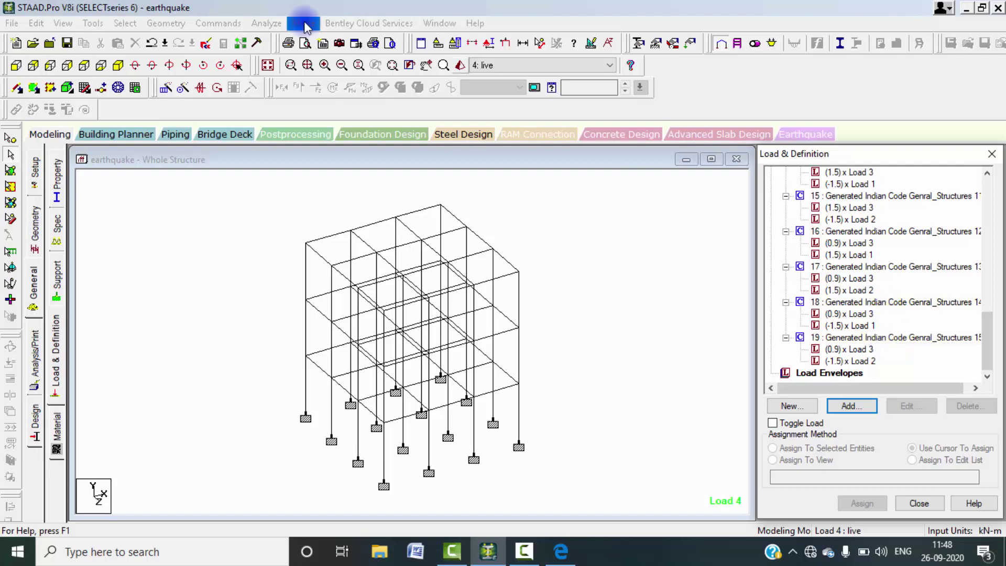
Step: Add a Perform Analysis command with the print option set to All
{"action": "left_click", "coordinate": [251, 226]}
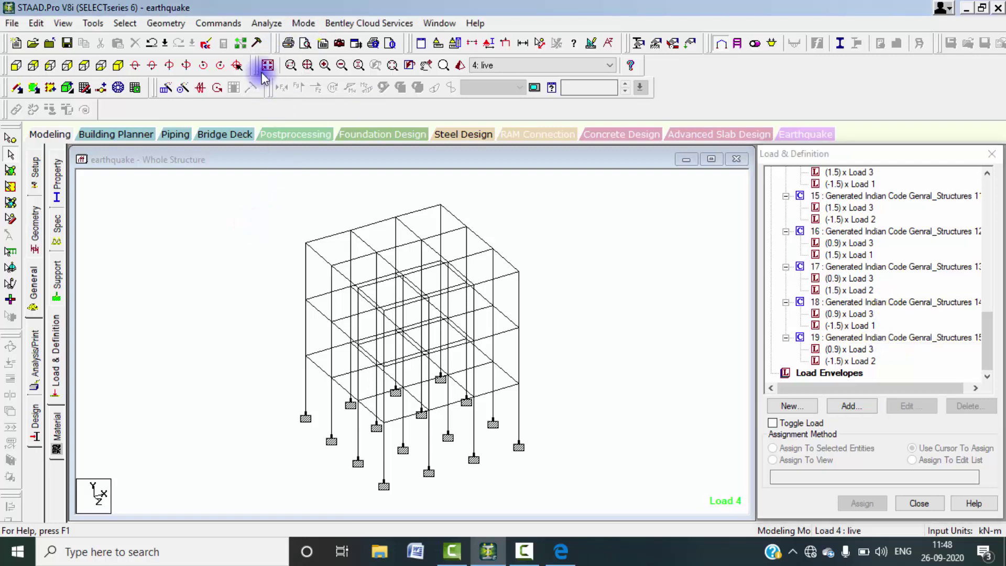
{"action": "left_click", "coordinate": [267, 24]}
{"action": "left_click", "coordinate": [218, 23]}
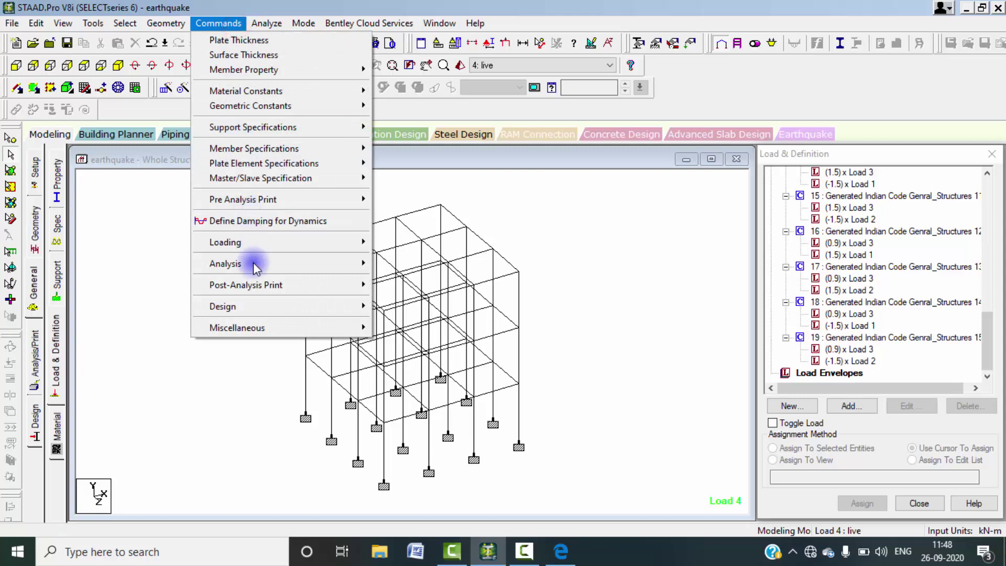
{"action": "mouse_move", "coordinate": [297, 287]}
{"action": "mouse_move", "coordinate": [314, 266]}
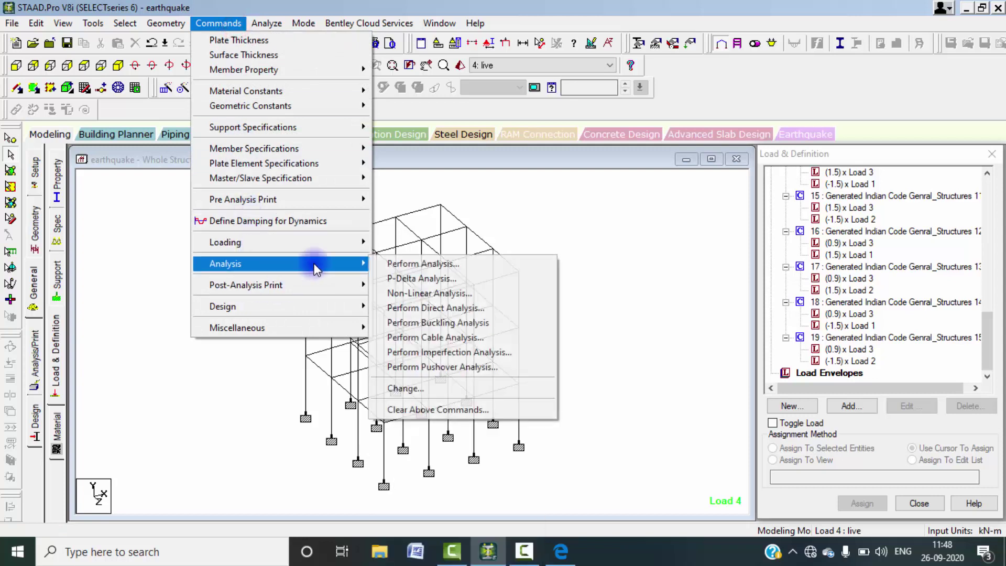
{"action": "left_click", "coordinate": [396, 263]}
{"action": "left_click", "coordinate": [473, 320]}
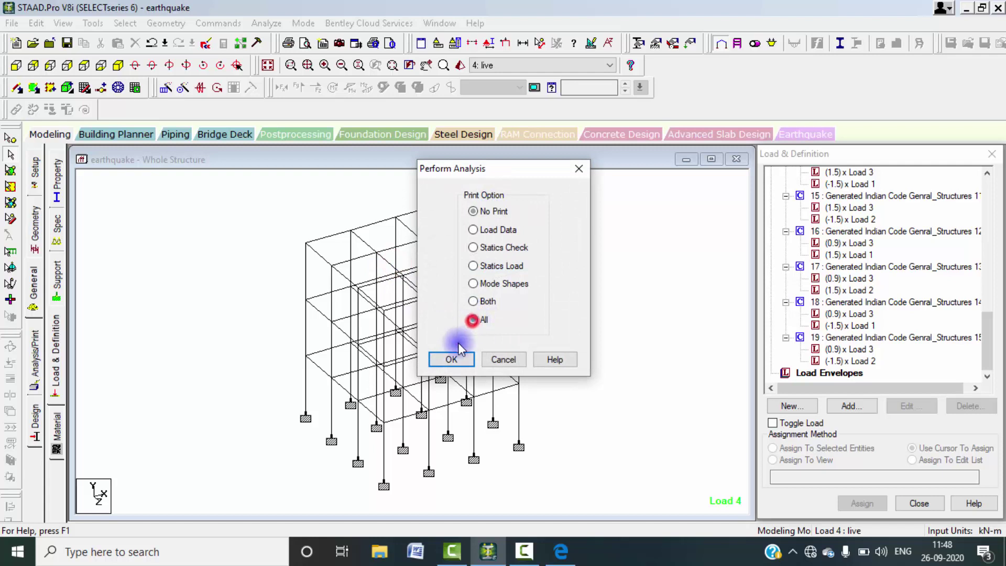
{"action": "left_click", "coordinate": [452, 360]}
Step: Add a post-analysis print command for member forces, assigned to the view
{"action": "left_click", "coordinate": [218, 23]}
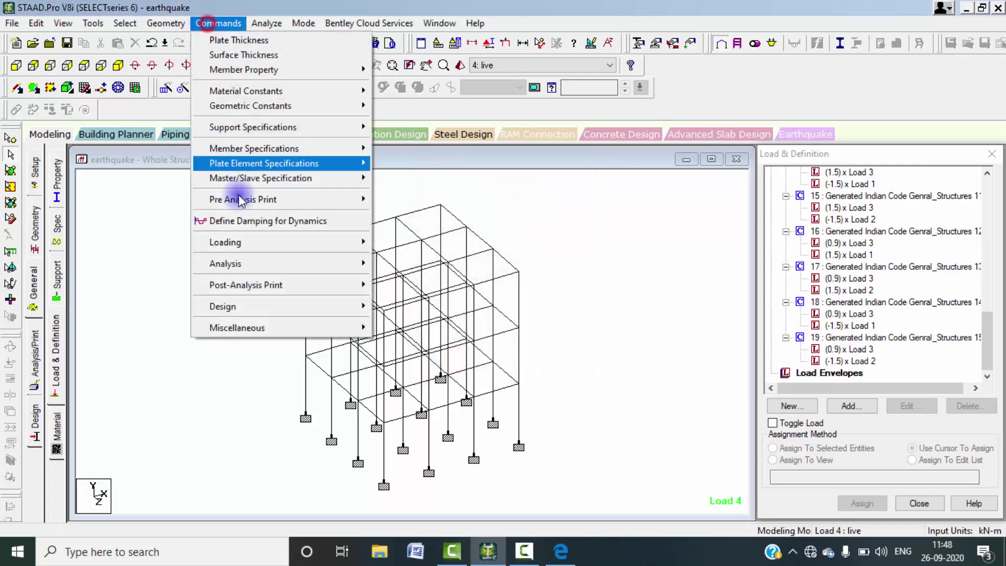
{"action": "mouse_move", "coordinate": [245, 285]}
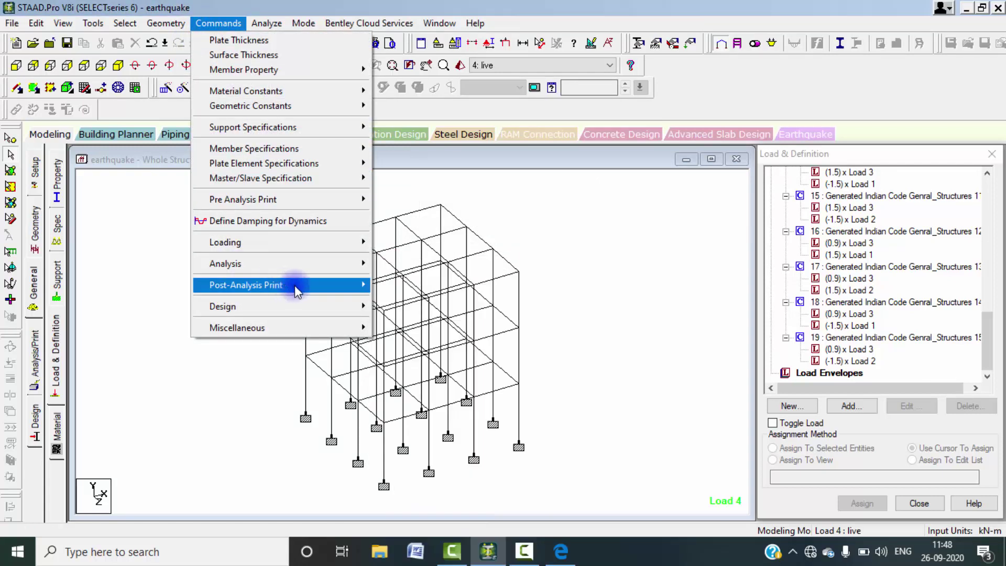
{"action": "left_click", "coordinate": [417, 308]}
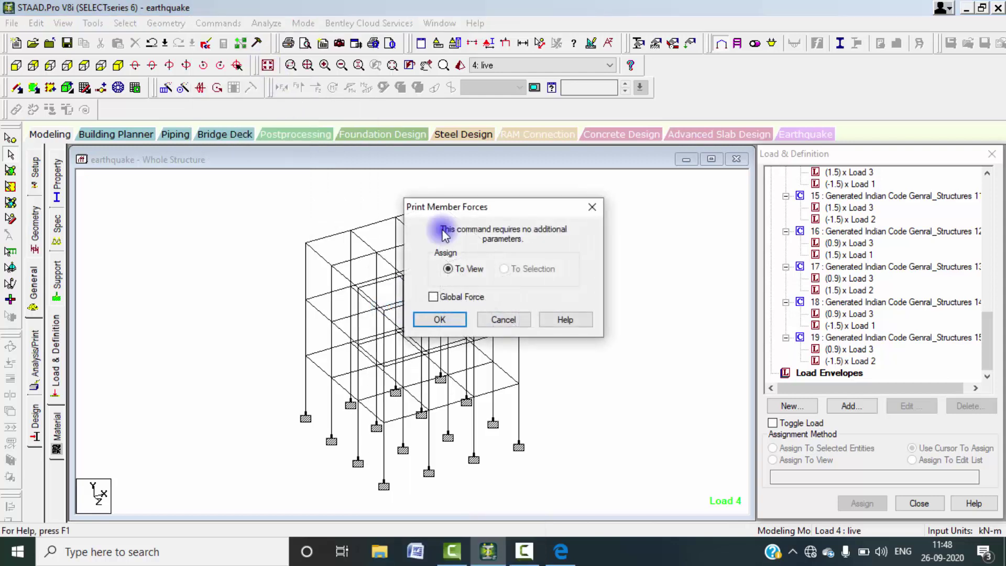
{"action": "left_click", "coordinate": [440, 316]}
Step: Add a post-analysis print command for section forces
{"action": "left_click", "coordinate": [221, 23]}
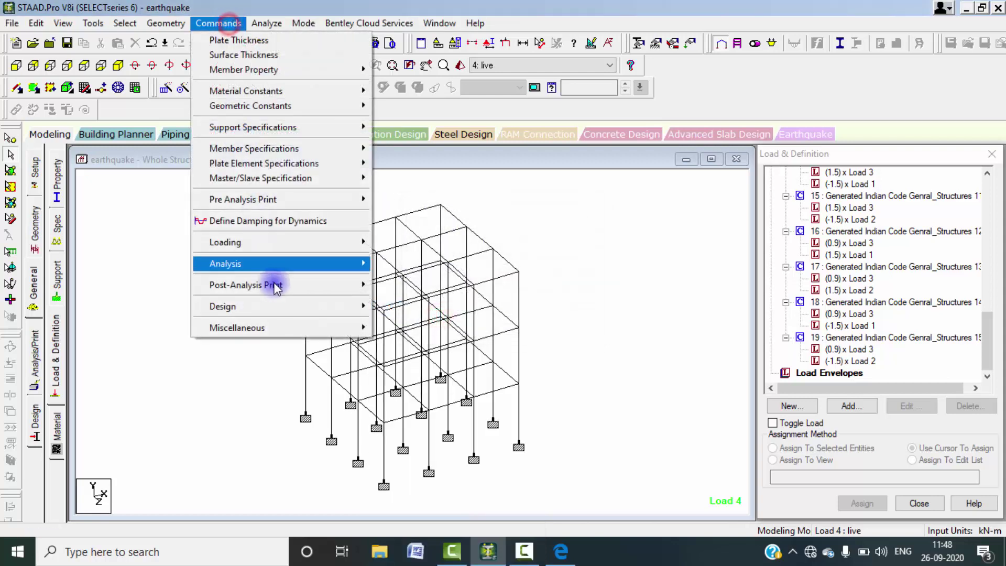
{"action": "mouse_move", "coordinate": [286, 285]}
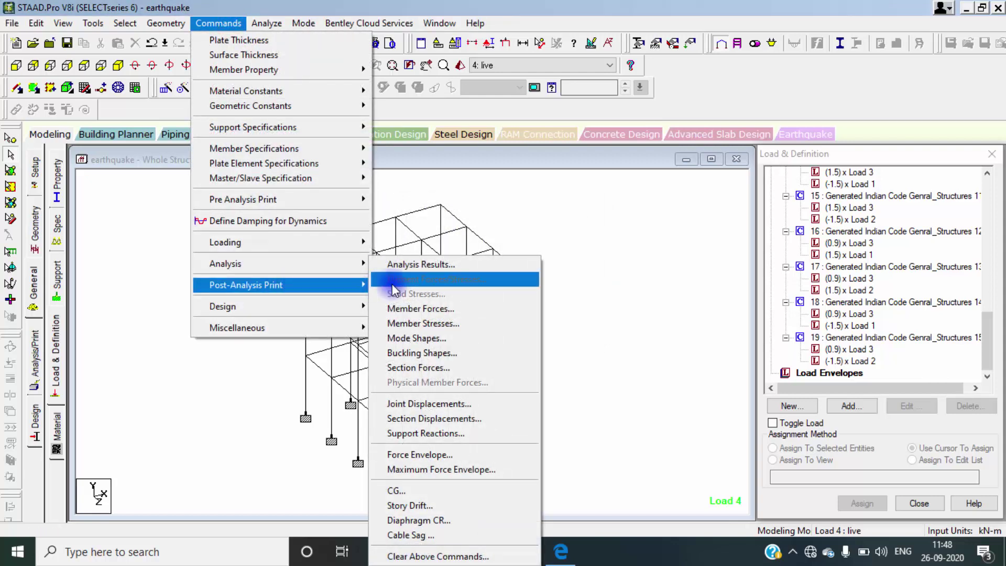
{"action": "left_click", "coordinate": [399, 367]}
{"action": "left_click", "coordinate": [427, 321]}
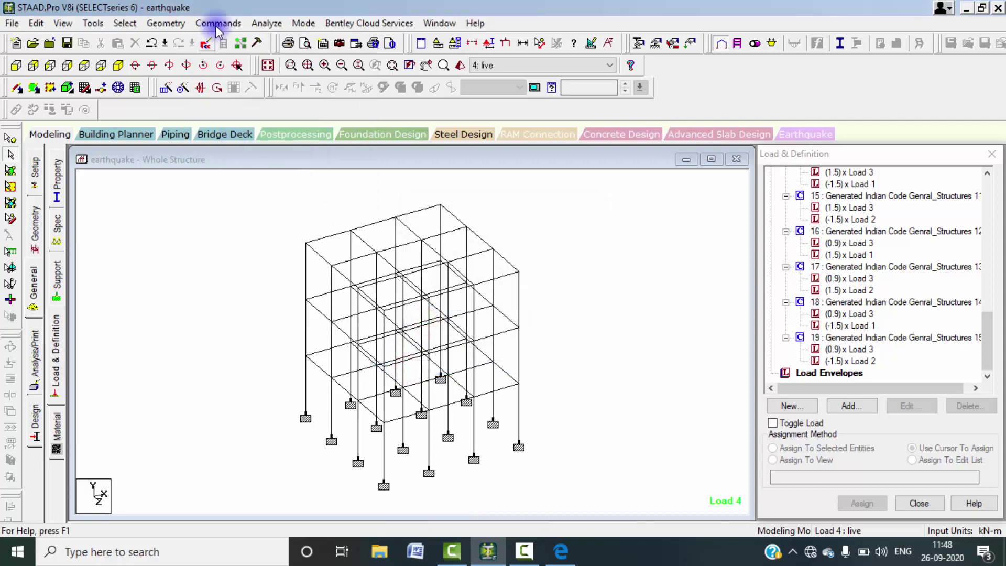
Step: Save the modified structure, run the analysis and open the analysis output file
{"action": "left_click", "coordinate": [265, 23]}
{"action": "left_click", "coordinate": [279, 40]}
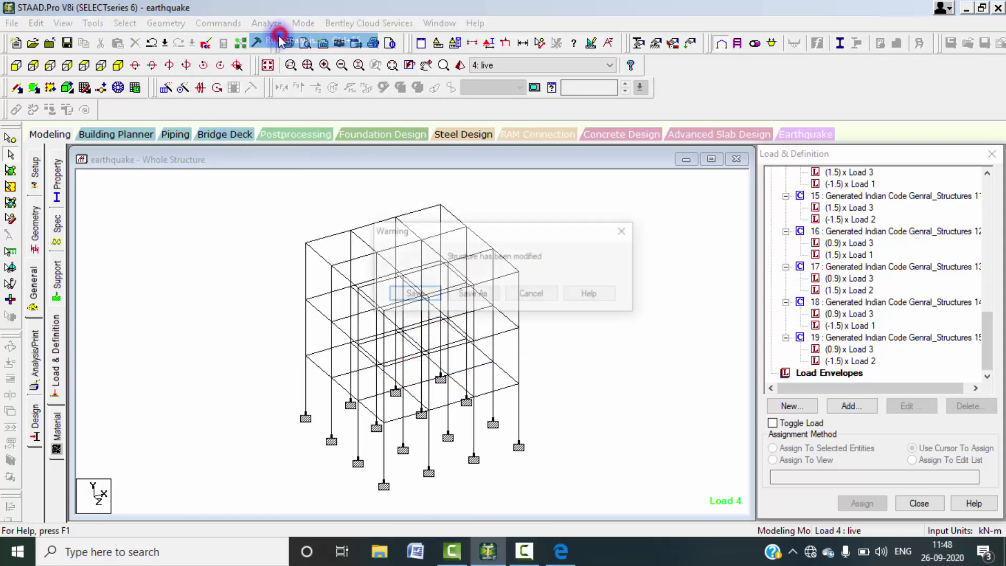
{"action": "left_click", "coordinate": [417, 293]}
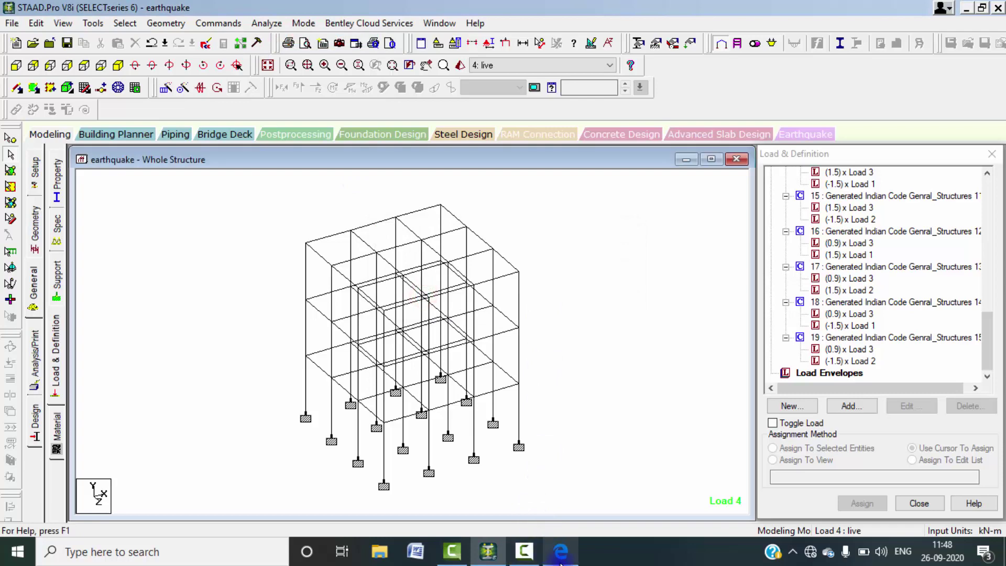
{"action": "left_click", "coordinate": [560, 551]}
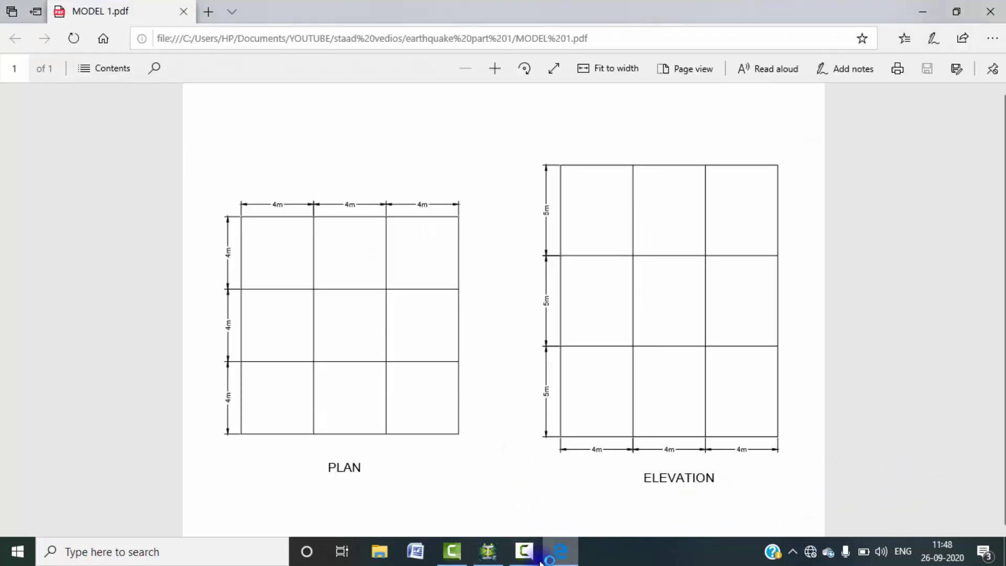
{"action": "left_click", "coordinate": [944, 478]}
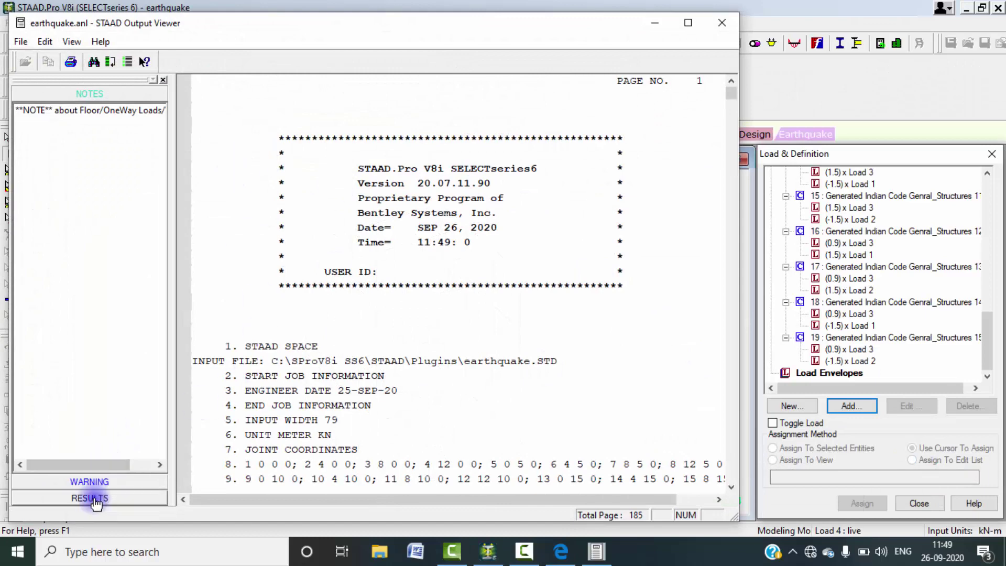
Step: Review the total applied load and total reaction load results for load cases 1 to 4 in the output file
{"action": "left_click", "coordinate": [95, 502]}
{"action": "left_click", "coordinate": [59, 145]}
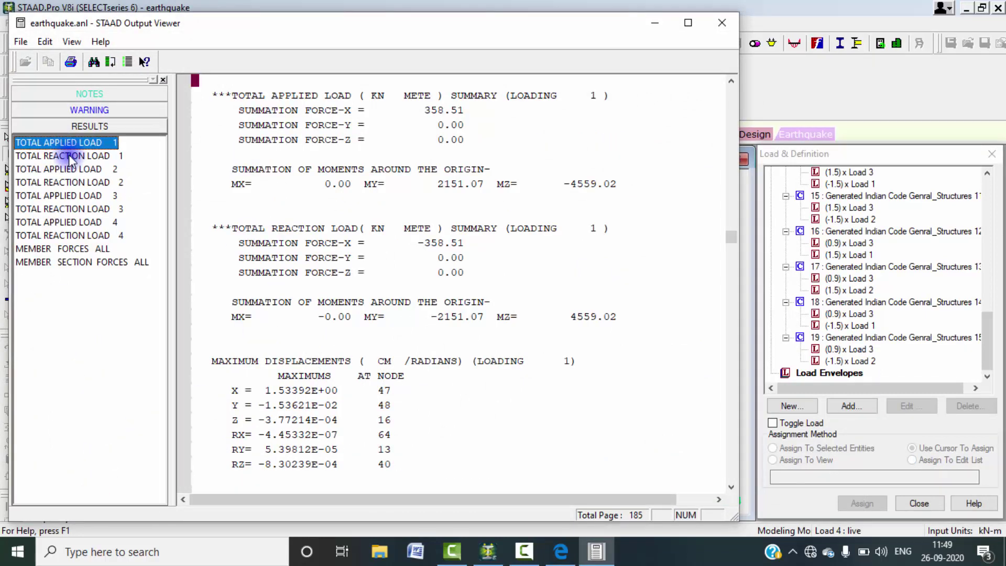
{"action": "left_click", "coordinate": [70, 156]}
{"action": "left_click", "coordinate": [68, 169]}
{"action": "left_click", "coordinate": [67, 182]}
{"action": "left_click", "coordinate": [66, 195]}
{"action": "left_click", "coordinate": [65, 209]}
{"action": "left_click", "coordinate": [64, 221]}
{"action": "left_click", "coordinate": [63, 236]}
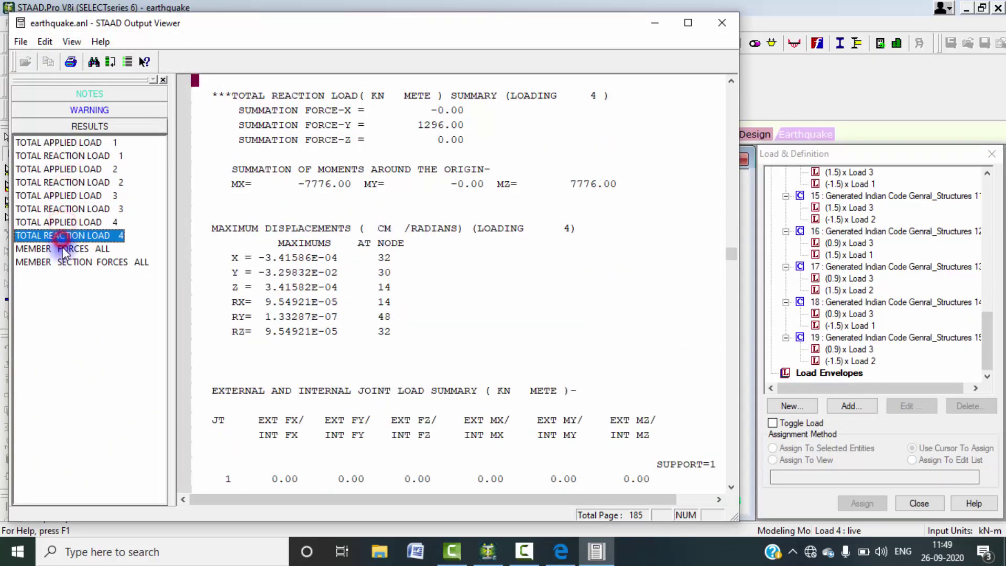
Step: Examine the member end forces table for all members in the output file
{"action": "left_click", "coordinate": [63, 249]}
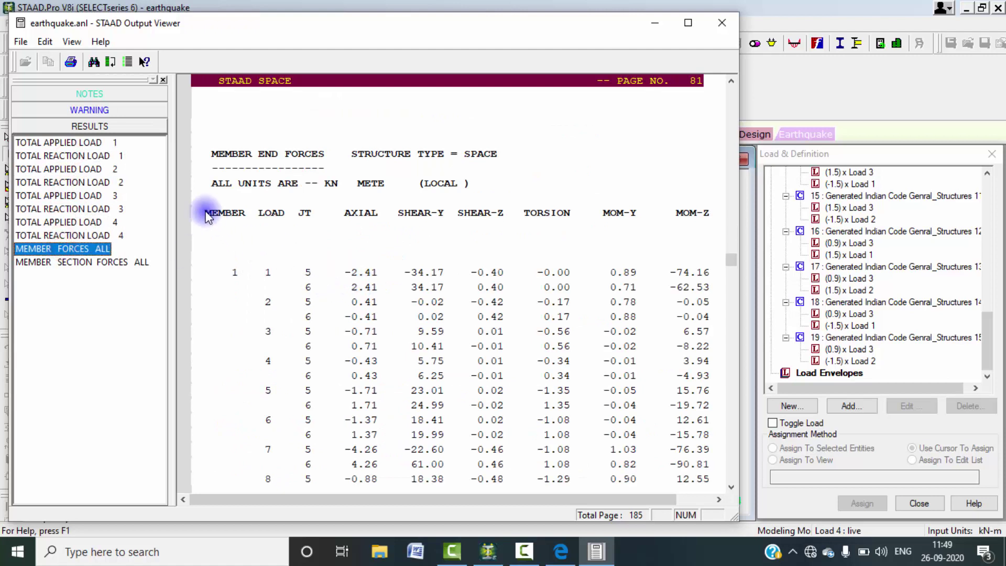
{"action": "scroll", "coordinate": [312, 269], "scroll_direction": "down", "scroll_amount": 2}
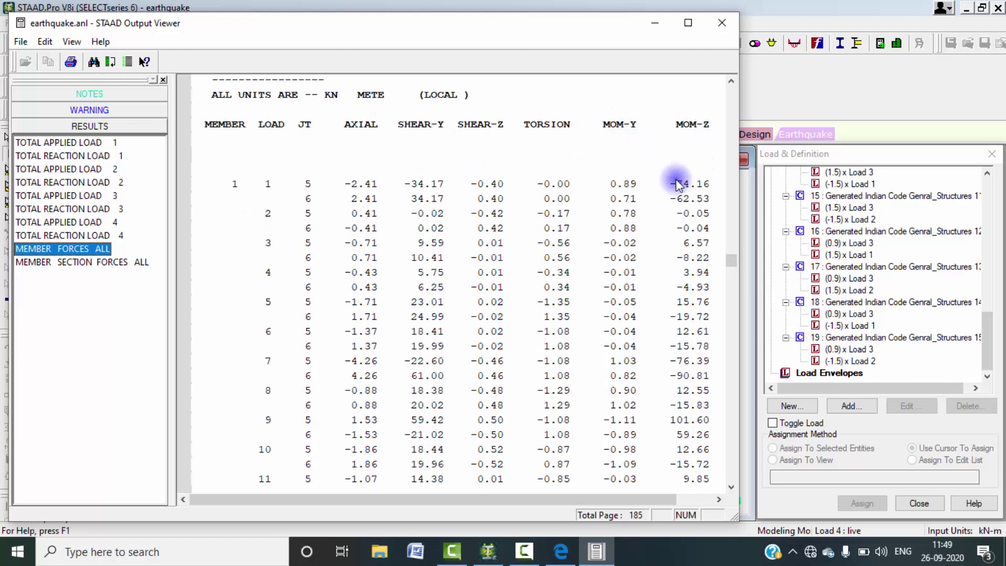
{"action": "scroll", "coordinate": [430, 275], "scroll_direction": "down", "scroll_amount": 6}
{"action": "scroll", "coordinate": [430, 275], "scroll_direction": "up", "scroll_amount": 6}
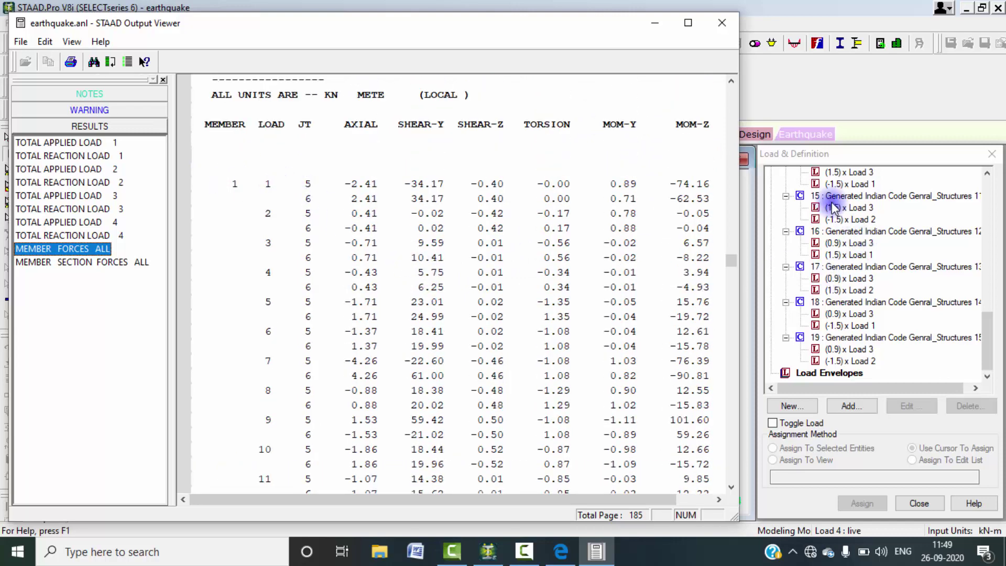
Step: Read through the end forces of members 1 to 5 under load cases 1 to 19 in the output file
{"action": "scroll", "coordinate": [220, 283], "scroll_direction": "down", "scroll_amount": 11}
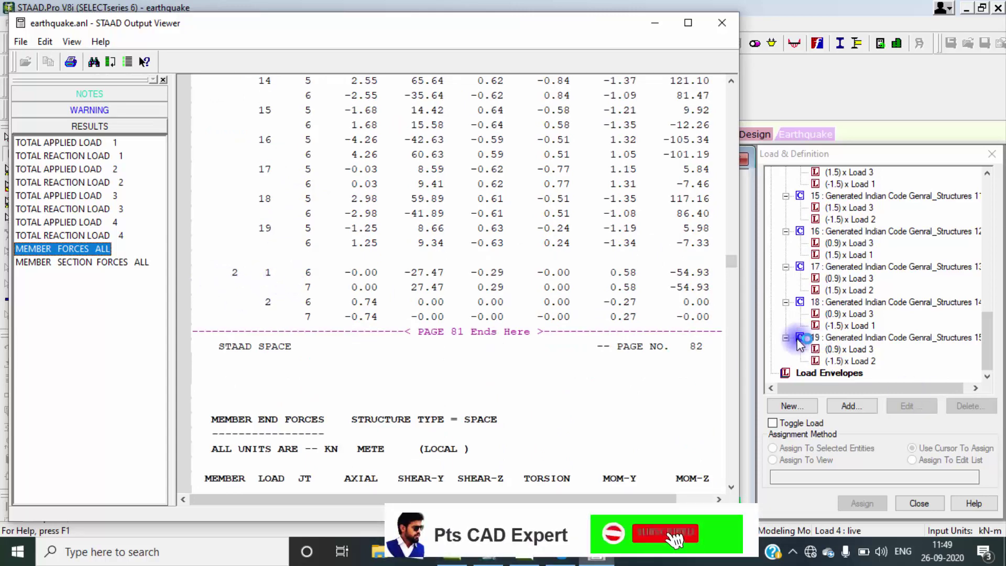
{"action": "scroll", "coordinate": [282, 254], "scroll_direction": "down", "scroll_amount": 1}
{"action": "scroll", "coordinate": [282, 258], "scroll_direction": "up", "scroll_amount": 14}
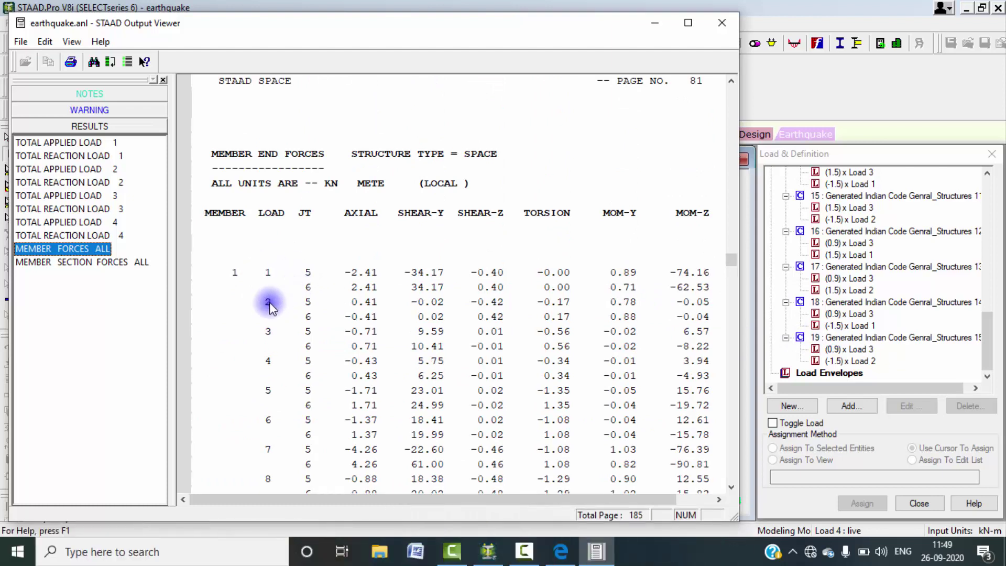
{"action": "scroll", "coordinate": [344, 307], "scroll_direction": "down", "scroll_amount": 20}
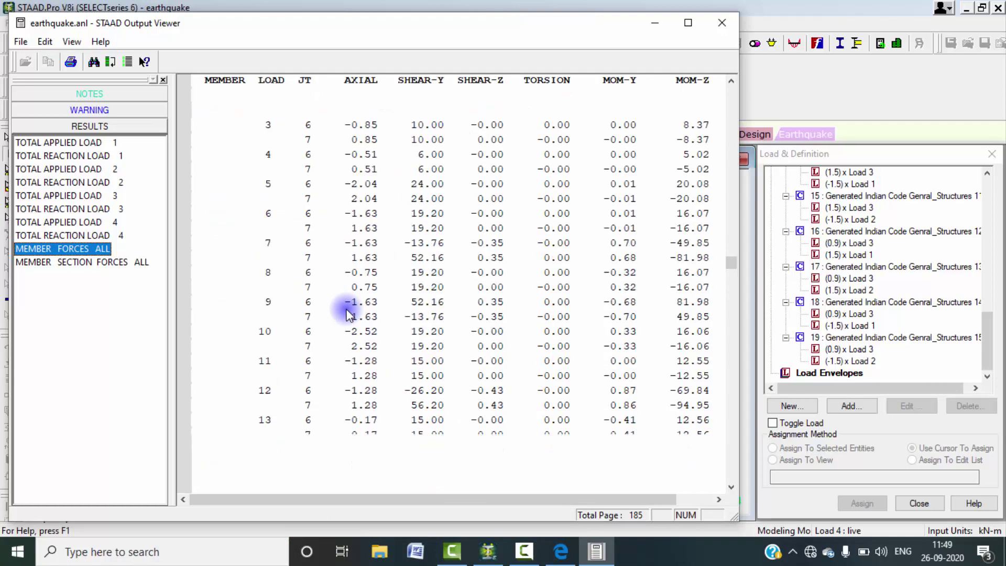
{"action": "scroll", "coordinate": [346, 313], "scroll_direction": "down", "scroll_amount": 20}
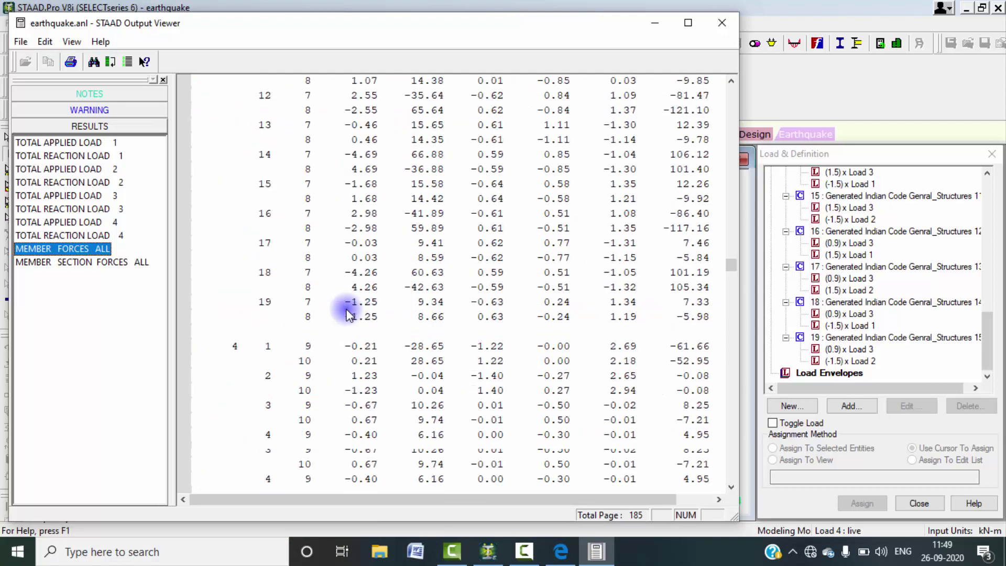
{"action": "scroll", "coordinate": [346, 314], "scroll_direction": "down", "scroll_amount": 14}
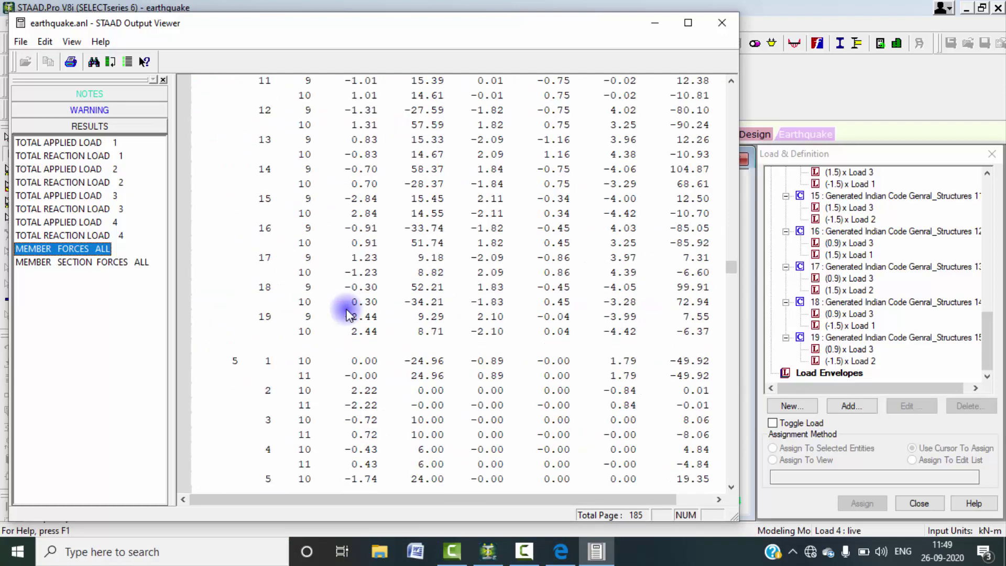
Step: Check the output for the member section forces of all members and close the output file
{"action": "left_click", "coordinate": [74, 262]}
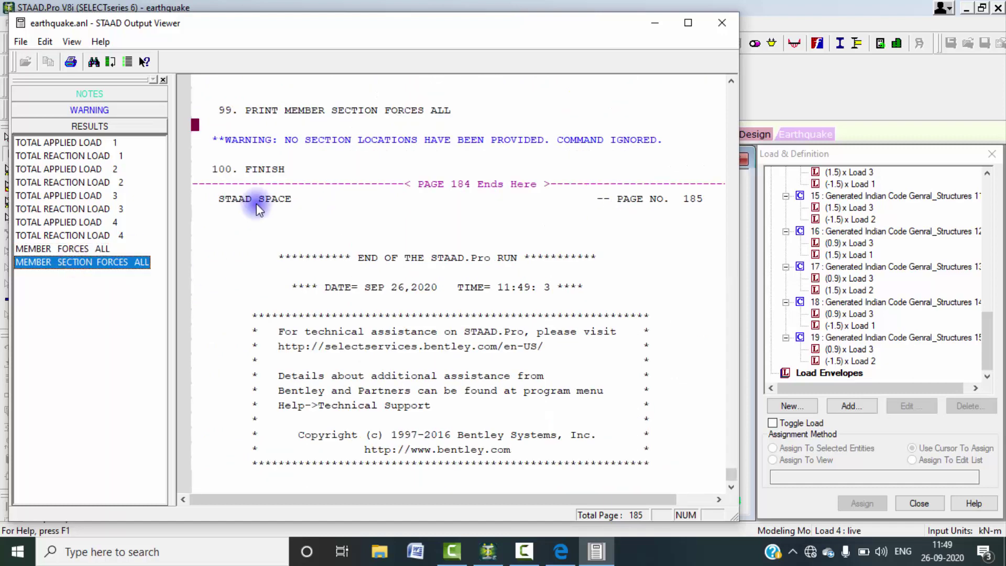
{"action": "left_click", "coordinate": [717, 22]}
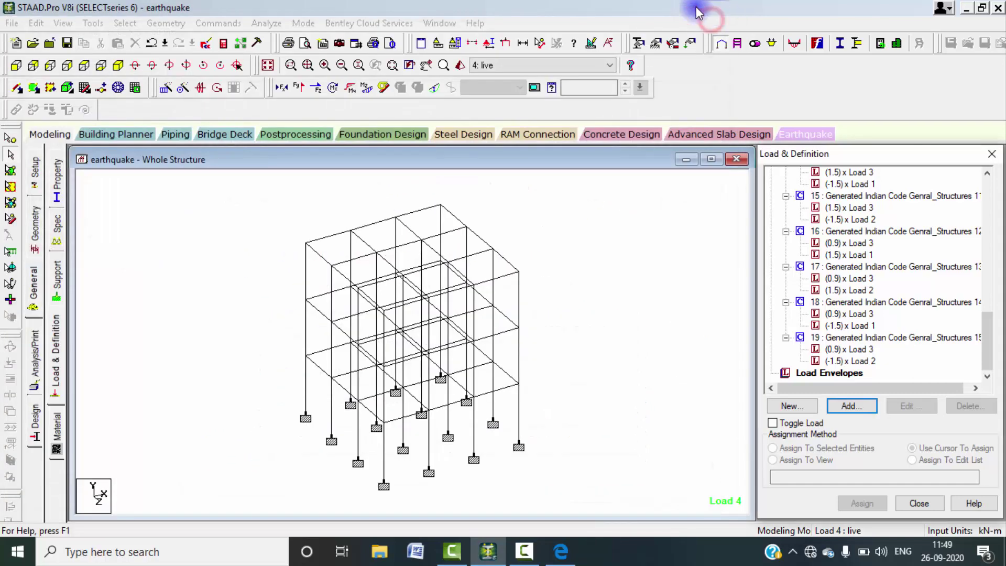